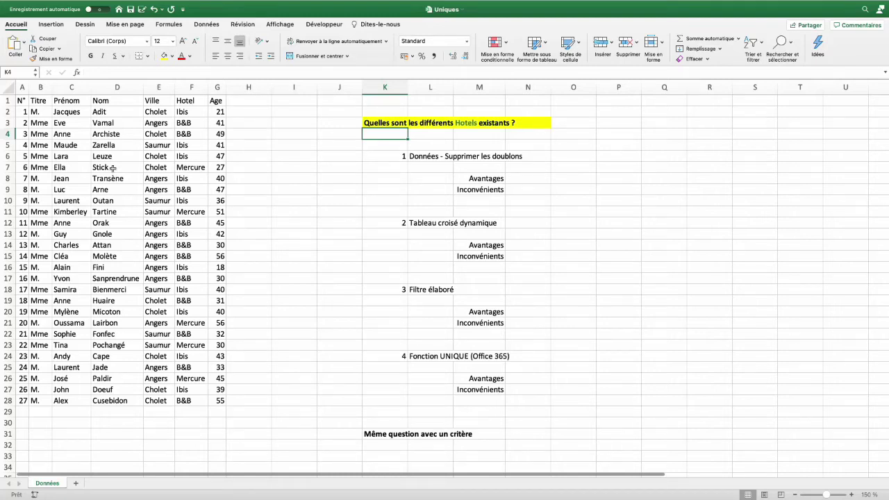
# Step: Highlight the Hotel, Ville–Hotel pairs, Age and Titre columns to review the guest data
pyautogui.click(191, 102)
pyautogui.hotkey('ctrl', 'shift', 'Down')
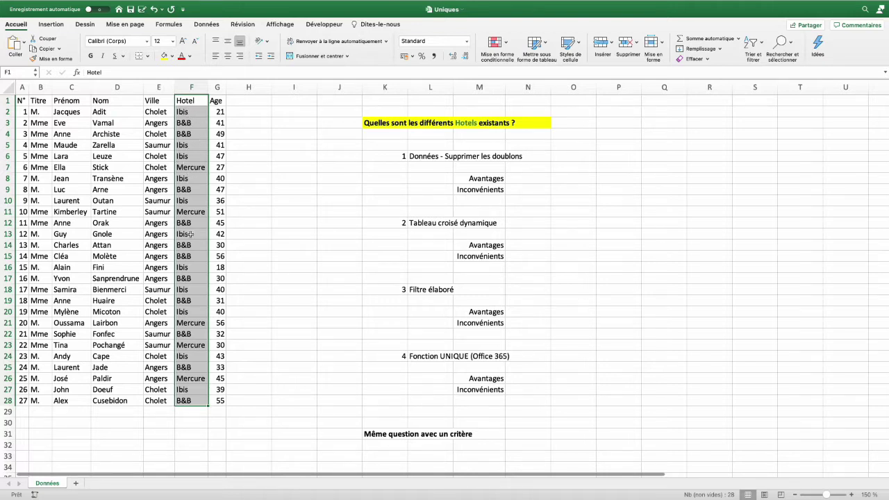
pyautogui.hotkey('shift', 'Left')
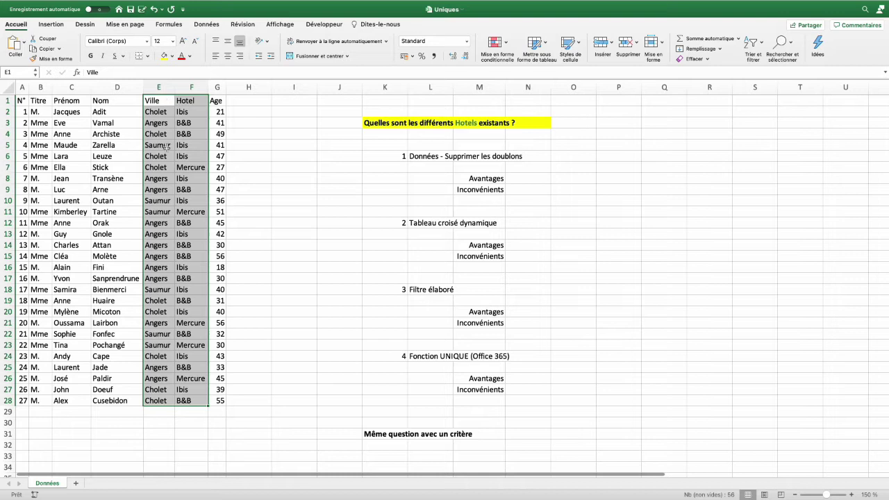
pyautogui.moveTo(160, 179); pyautogui.dragTo(198, 180)
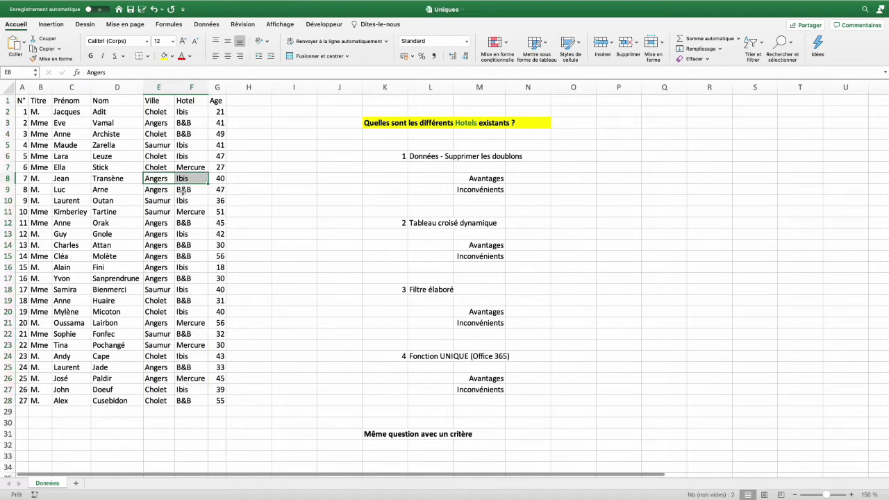
pyautogui.click(172, 268)
pyautogui.moveTo(172, 268); pyautogui.dragTo(193, 269)
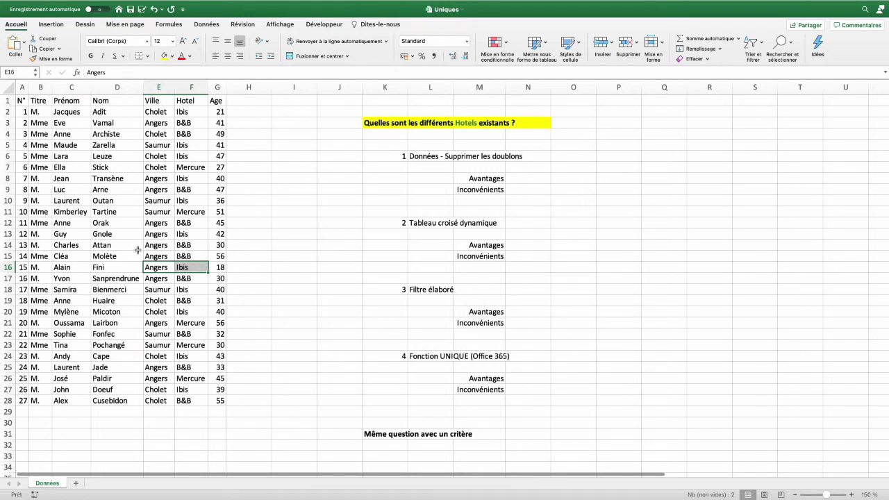
pyautogui.moveTo(158, 100); pyautogui.dragTo(191, 401)
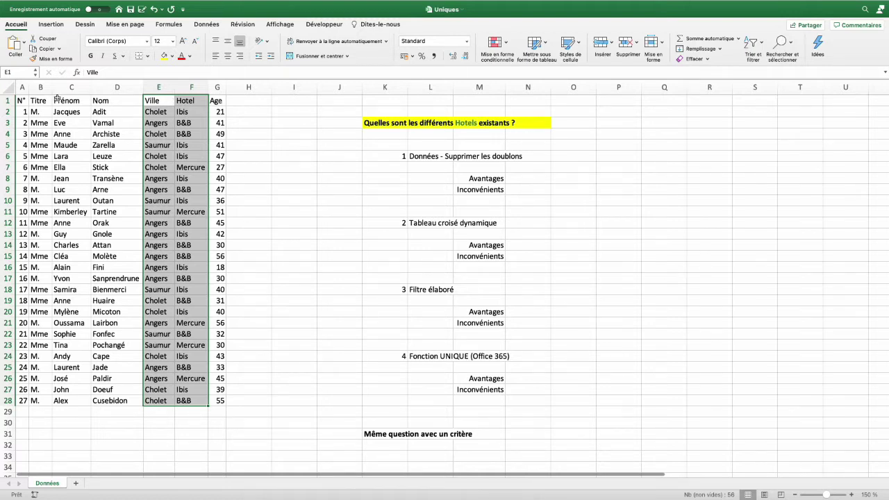
pyautogui.moveTo(218, 102); pyautogui.dragTo(220, 400)
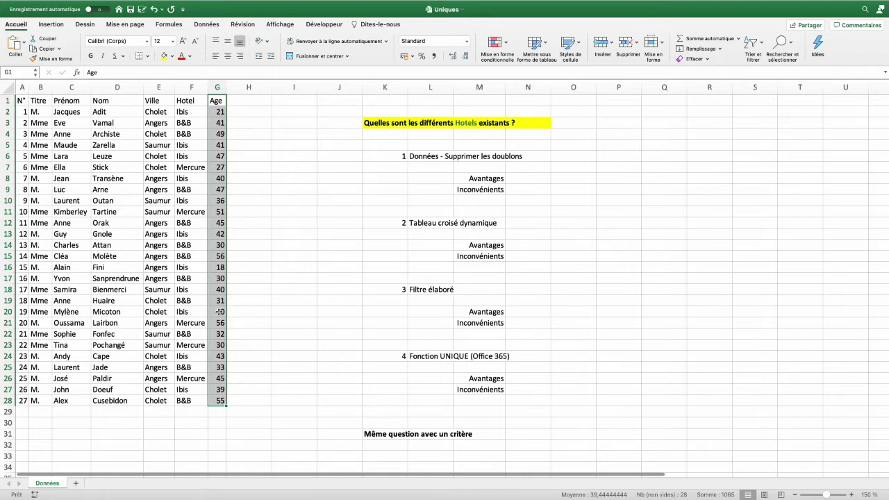
pyautogui.moveTo(39, 102); pyautogui.dragTo(34, 400)
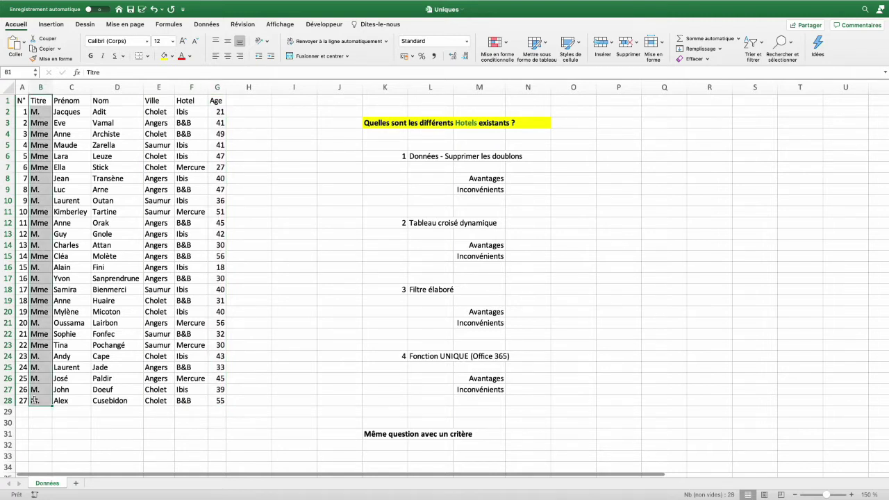
pyautogui.click(385, 158)
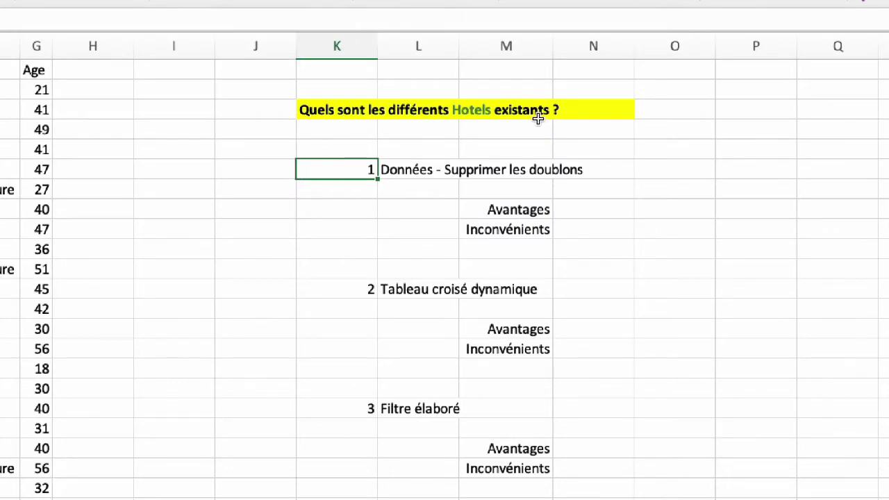
# Step: Copy the Hotel column F1:F28 into column Q starting at Q1
pyautogui.click(191, 211)
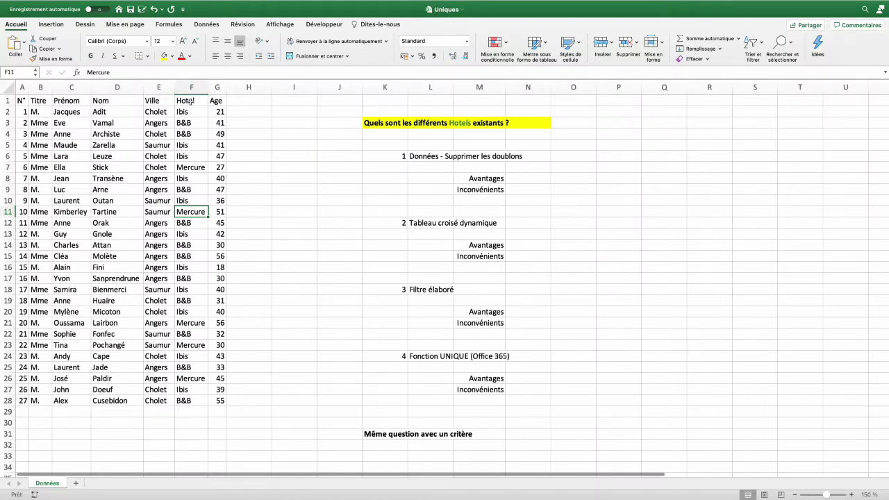
pyautogui.moveTo(191, 102); pyautogui.dragTo(181, 401)
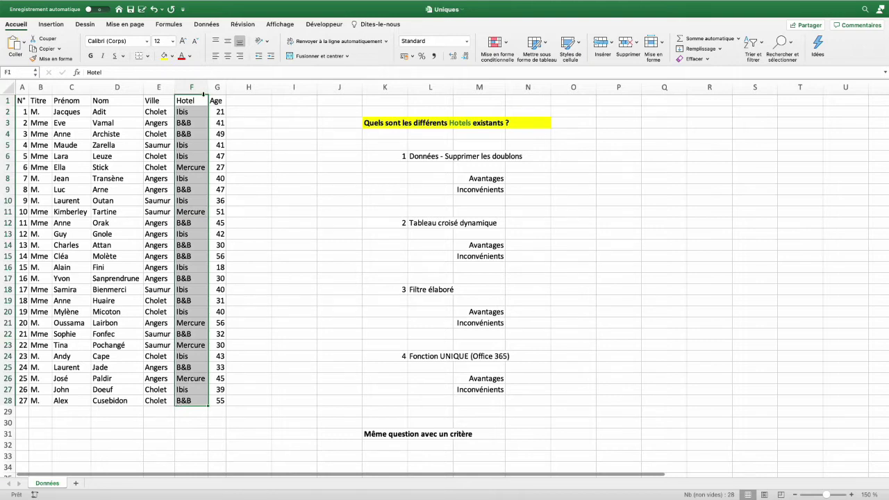
pyautogui.click(191, 87)
pyautogui.press('super+c')
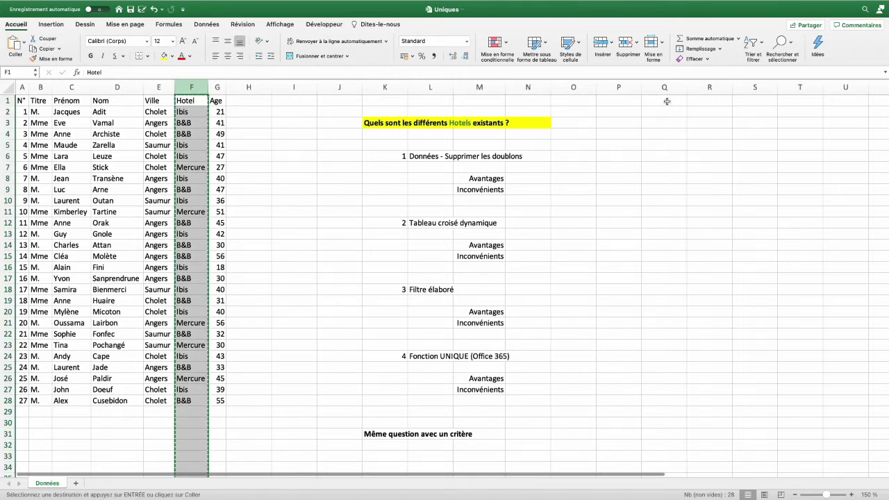
pyautogui.click(661, 103)
pyautogui.press('super+v')
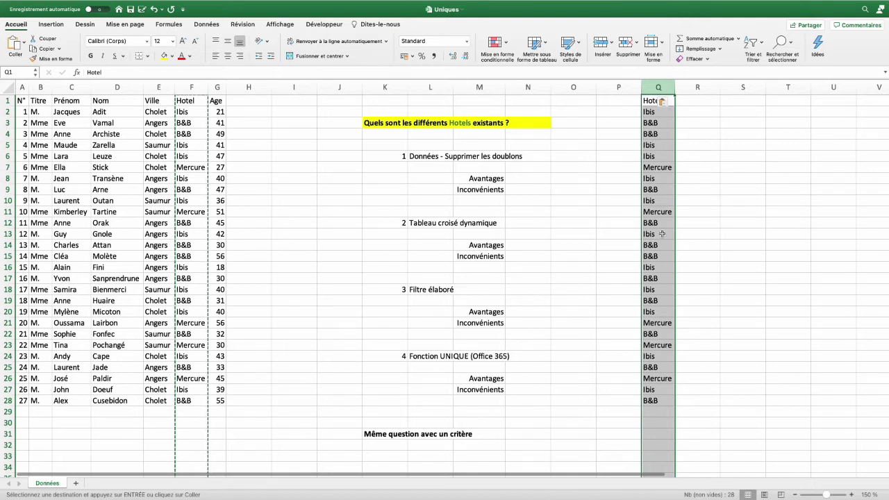
pyautogui.click(206, 25)
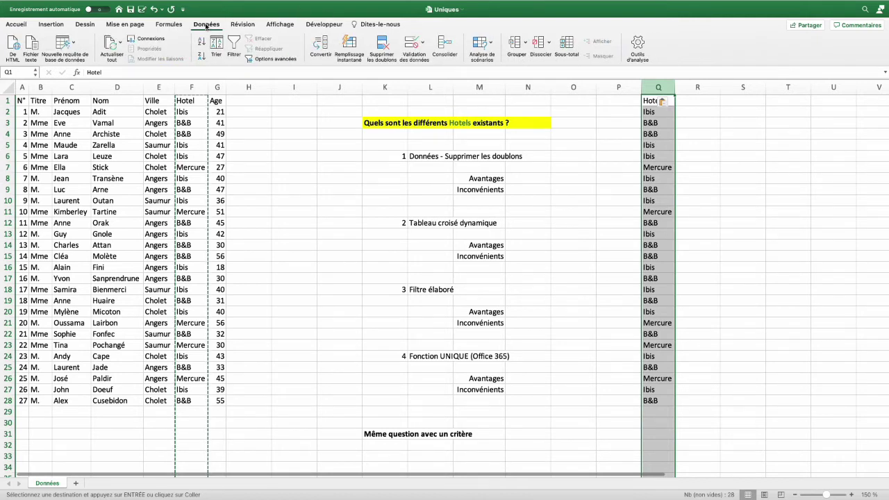
# Step: Remove duplicates from column Q, leaving Ibis, B&B and Mercure, then type Formule 1 into F2
pyautogui.click(383, 47)
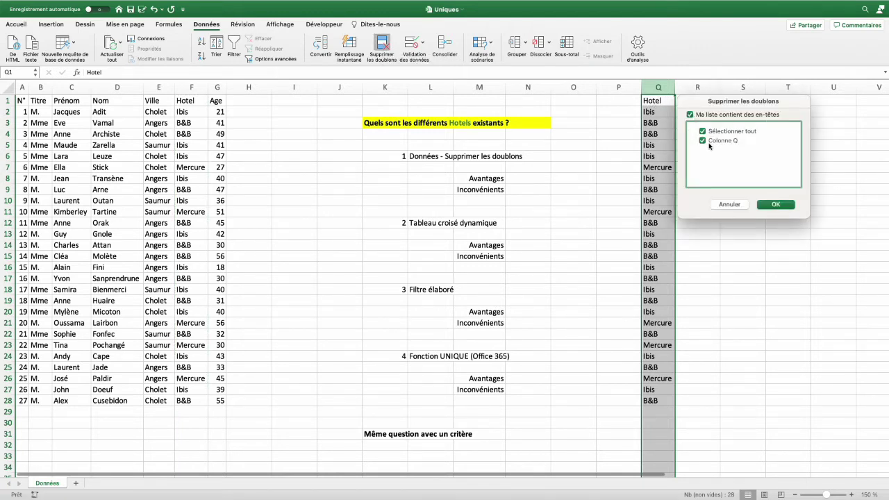
pyautogui.click(779, 205)
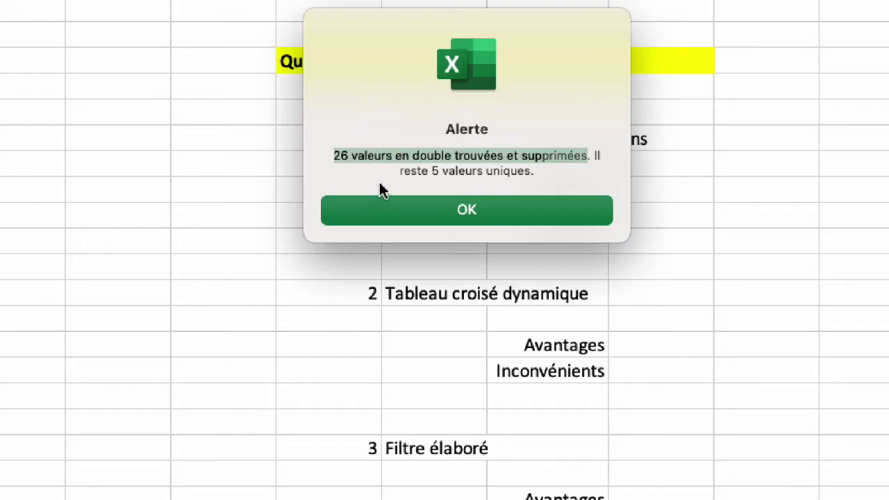
pyautogui.moveTo(432, 171); pyautogui.dragTo(532, 172)
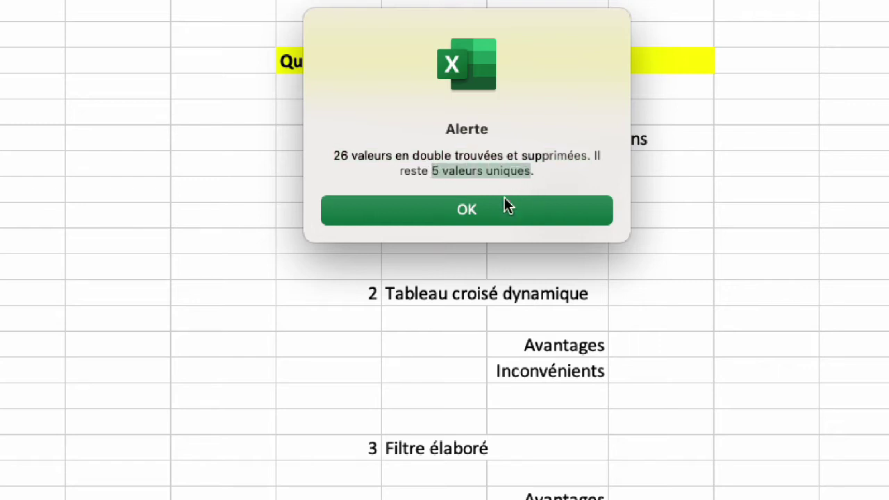
pyautogui.click(476, 212)
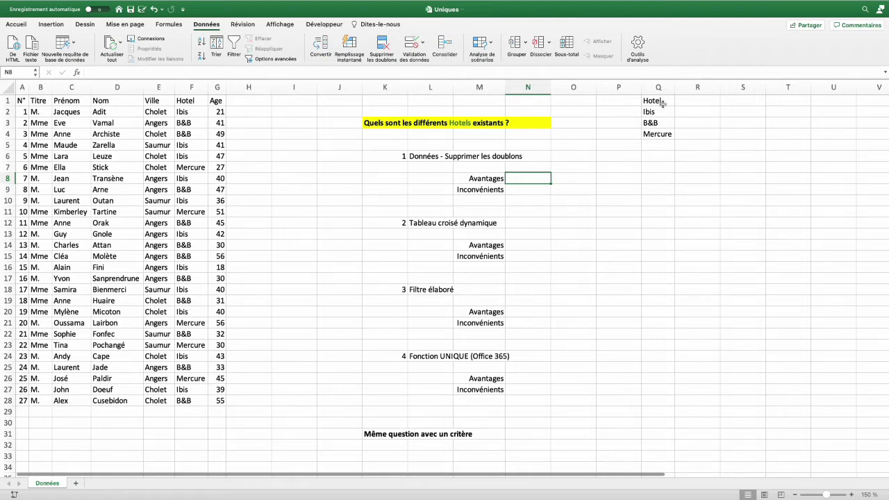
pyautogui.click(198, 111)
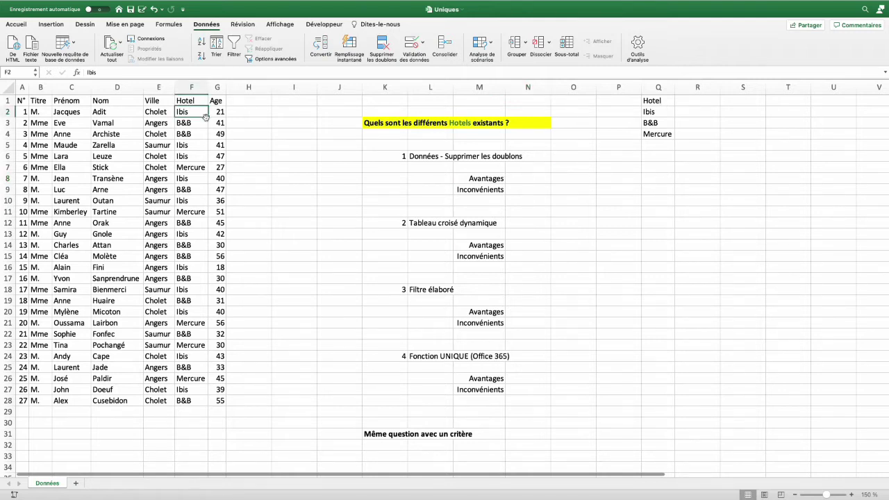
pyautogui.write('Formule')
pyautogui.write(' 1')
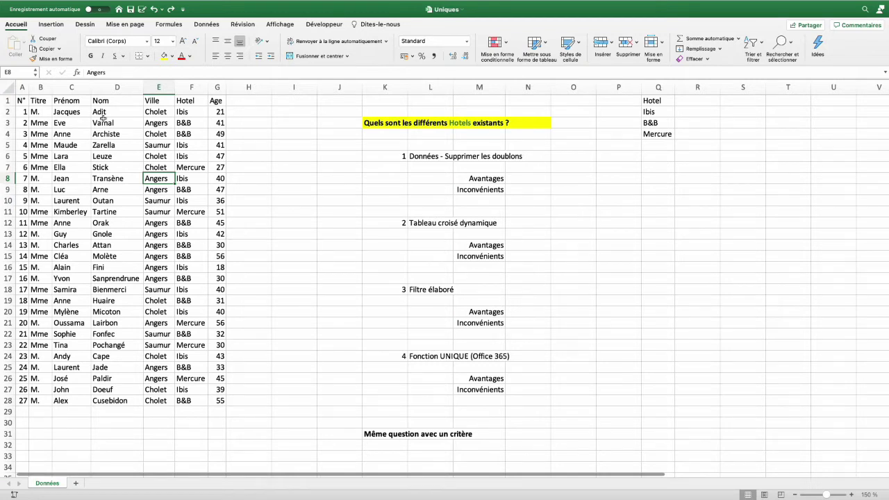
# Step: Insert a pivot table at P13 with Hotel as rows, listing B&B, Ibis and Mercure
pyautogui.click(76, 173)
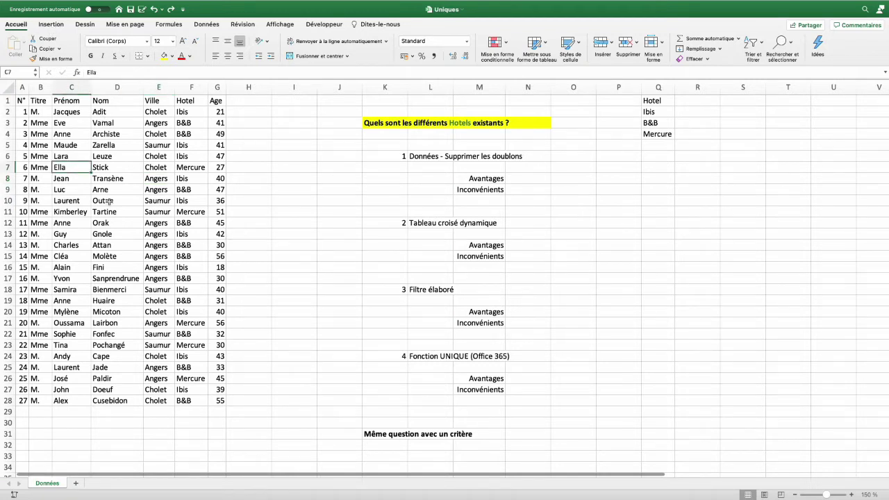
pyautogui.click(51, 25)
pyautogui.click(22, 45)
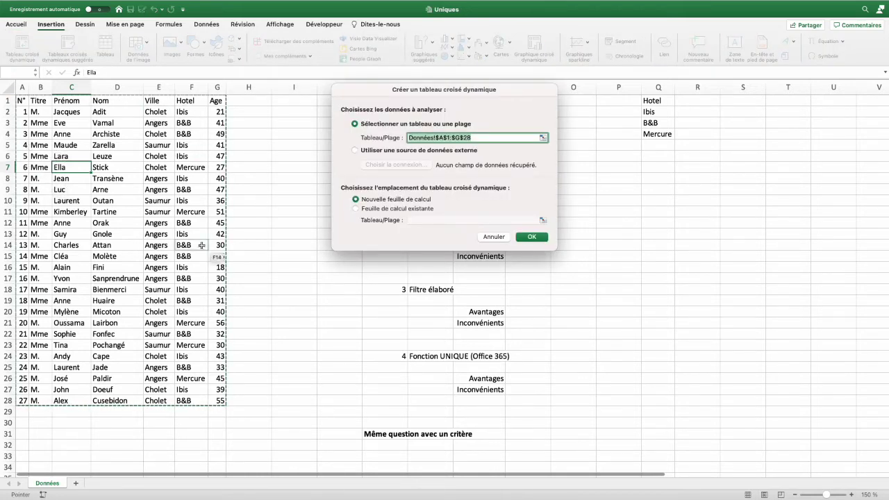
pyautogui.click(358, 210)
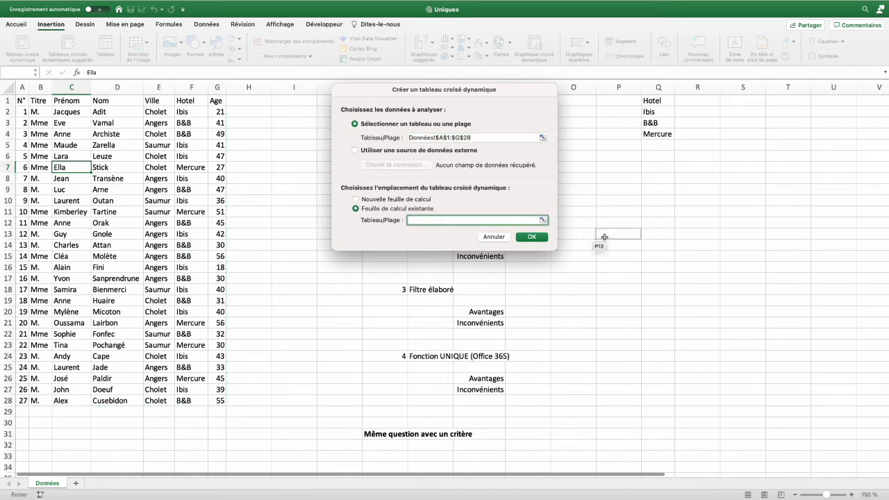
pyautogui.click(628, 231)
pyautogui.click(533, 237)
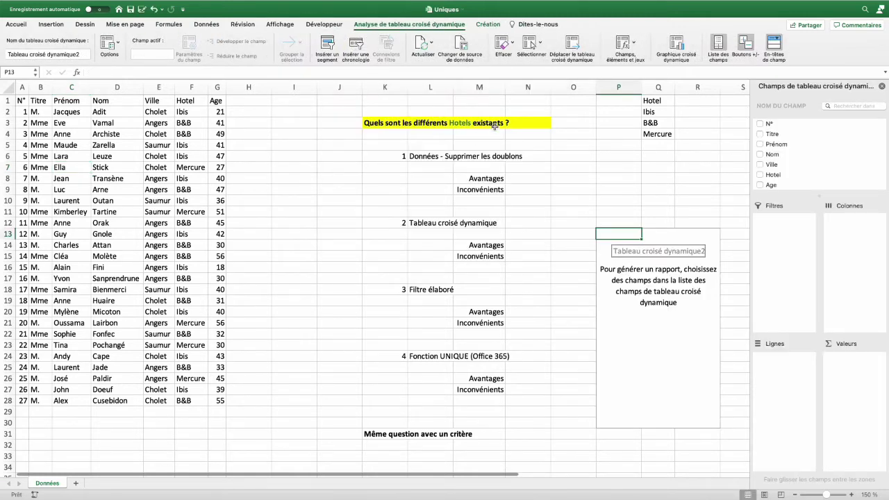
pyautogui.moveTo(769, 174)
pyautogui.mouseDown()
pyautogui.moveTo(802, 305)
pyautogui.moveTo(779, 392)
pyautogui.mouseUp()
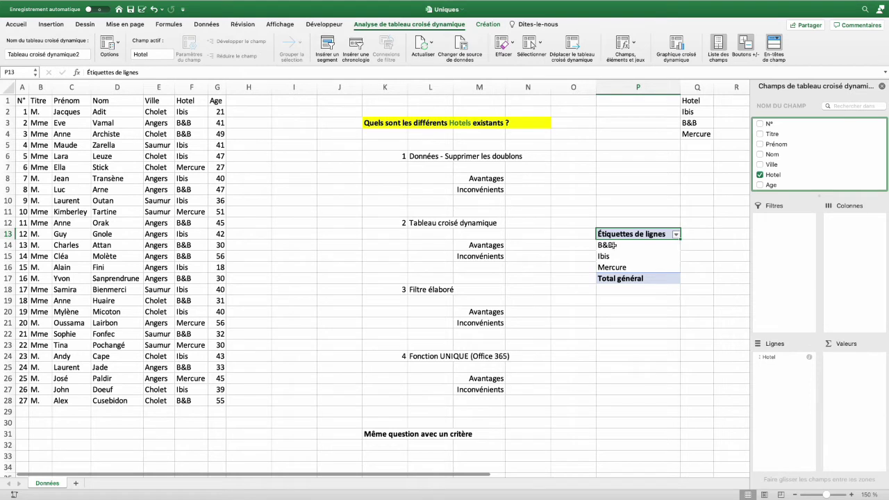
pyautogui.moveTo(614, 244); pyautogui.dragTo(614, 268)
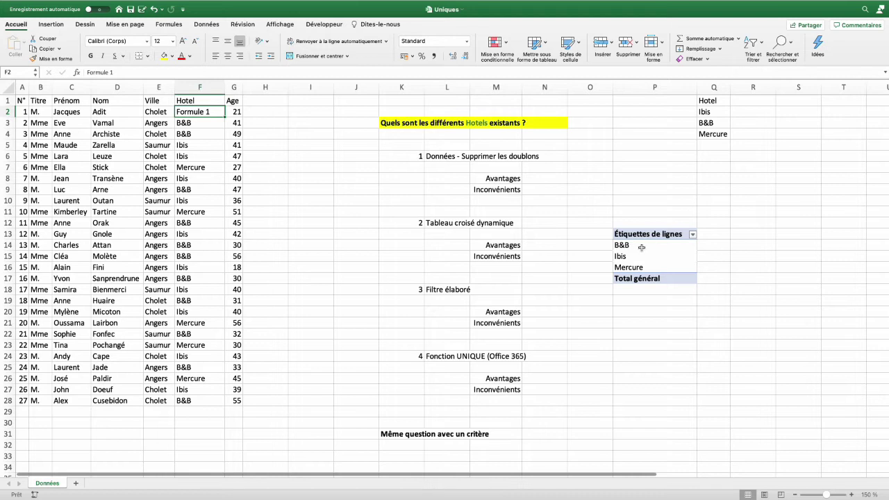
pyautogui.rightClick(634, 247)
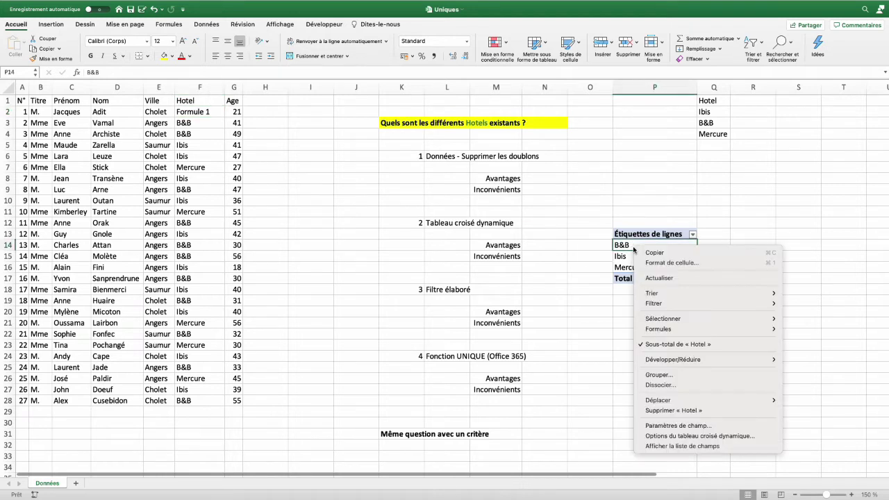
pyautogui.click(666, 280)
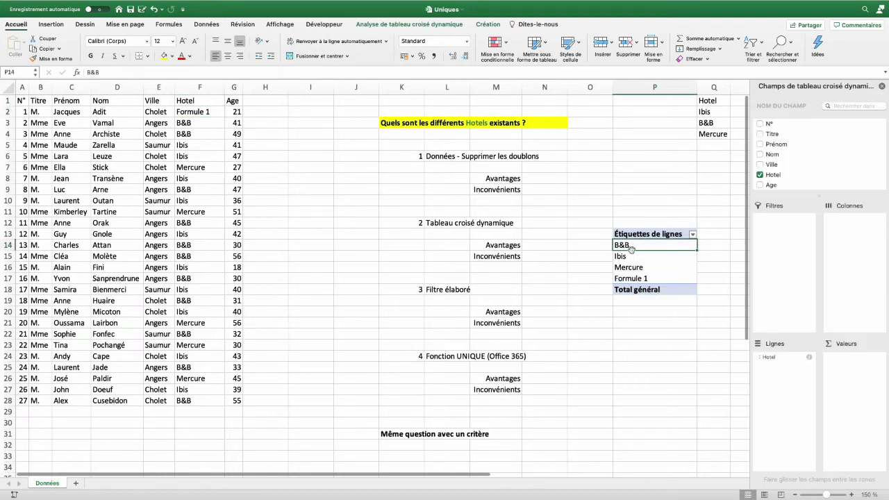
pyautogui.moveTo(654, 87); pyautogui.dragTo(710, 87)
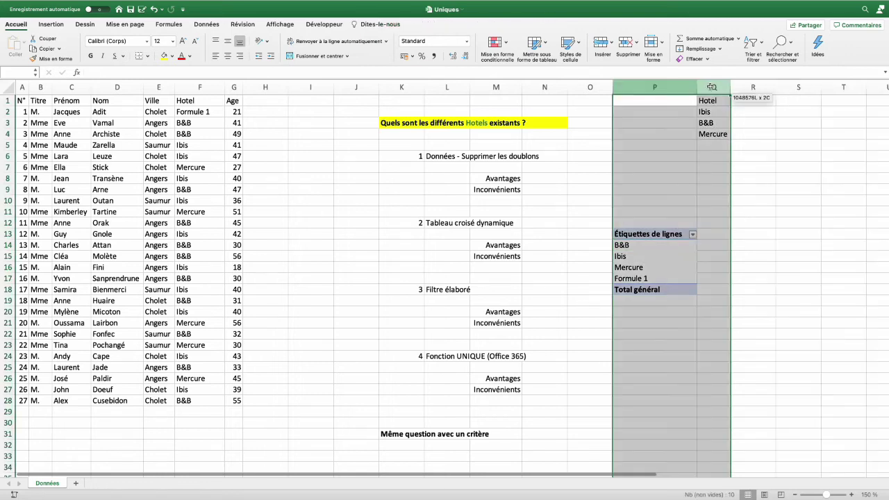
pyautogui.rightClick(710, 88)
pyautogui.click(730, 148)
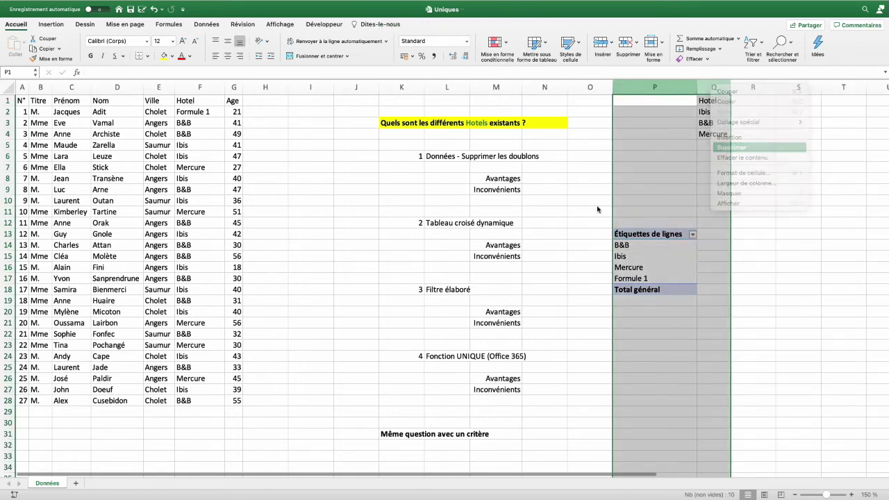
pyautogui.click(402, 290)
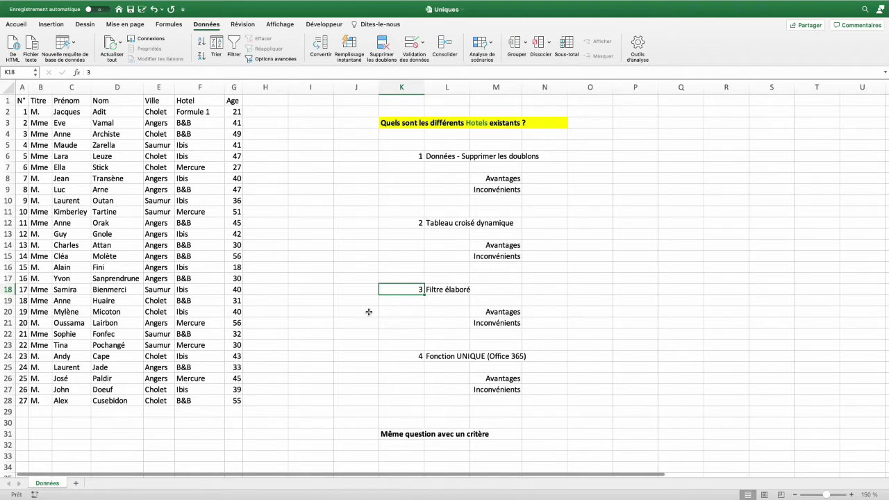
# Step: Copy the Hotel header from F1 to Q11
pyautogui.click(202, 101)
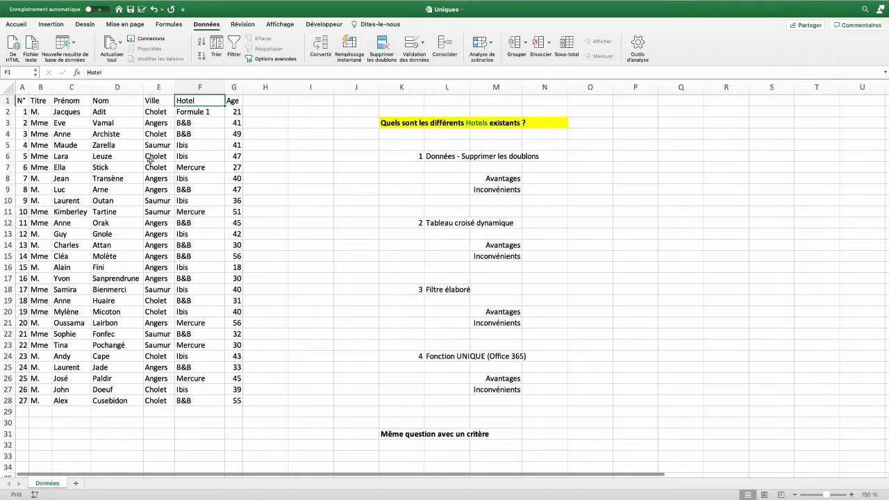
pyautogui.hotkey('ctrl', 'c')
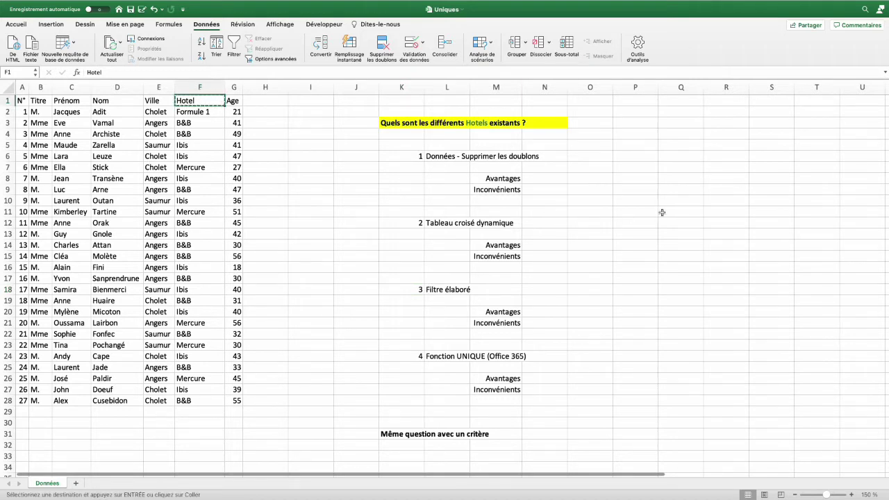
pyautogui.click(672, 209)
pyautogui.hotkey('ctrl', 'v')
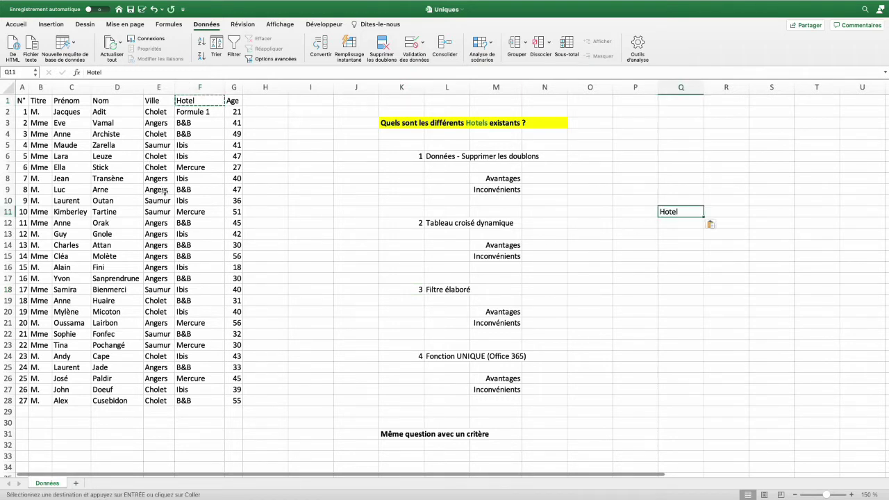
# Step: Run an advanced filter with no criteria, copying unique hotels to $Q$11
pyautogui.click(140, 192)
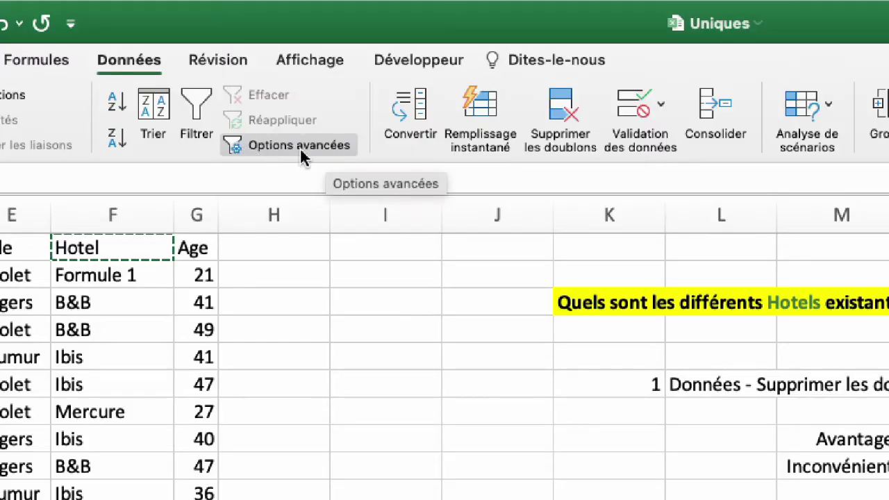
pyautogui.click(300, 148)
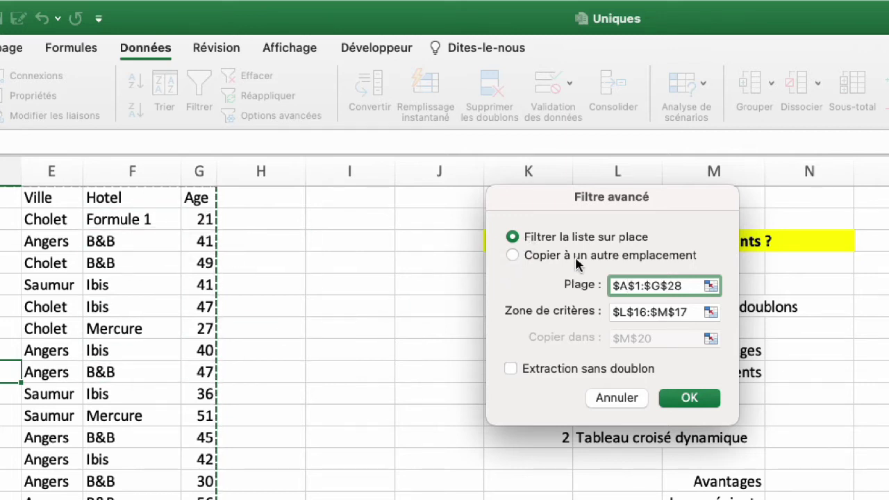
pyautogui.click(512, 257)
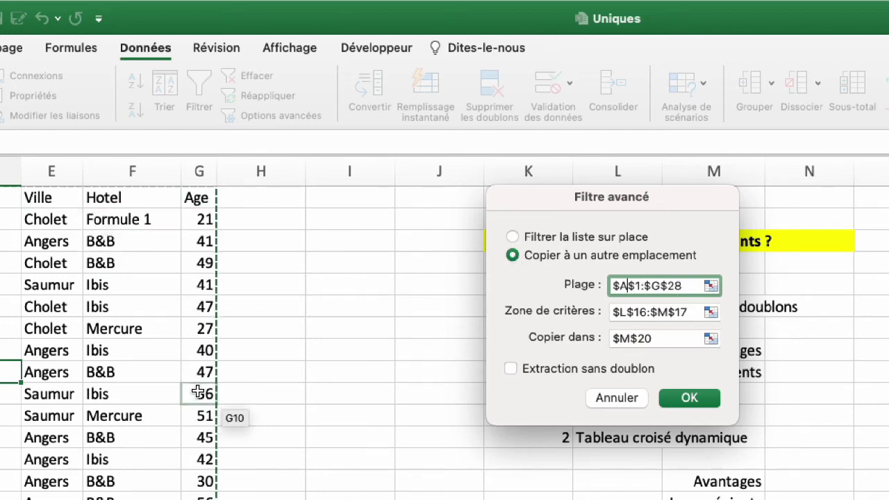
pyautogui.tripleClick(627, 312)
pyautogui.press('BackSpace')
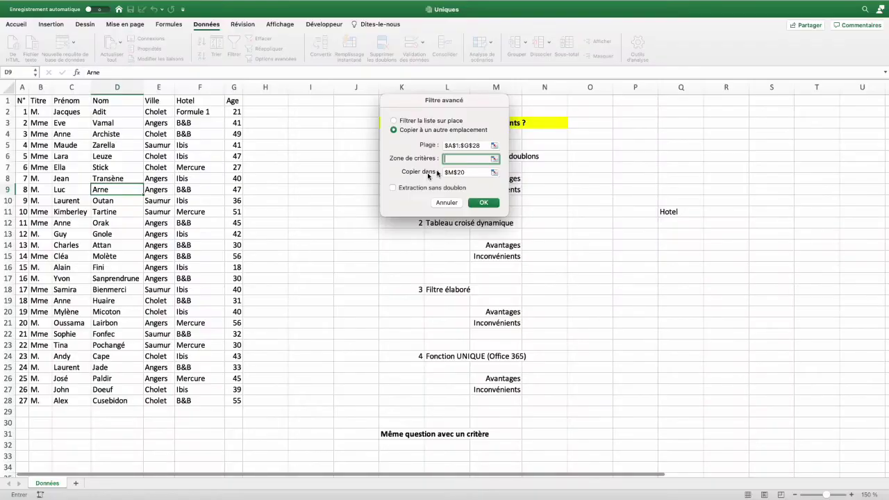
pyautogui.tripleClick(467, 173)
pyautogui.click(674, 213)
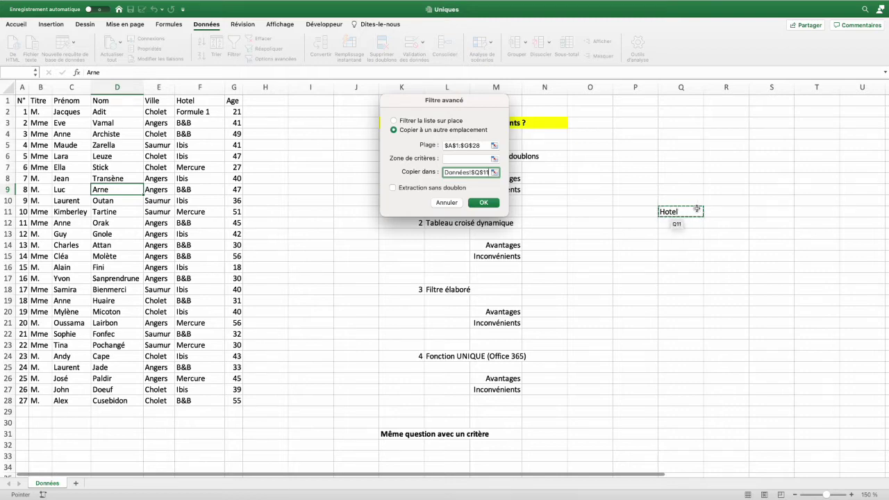
pyautogui.click(448, 189)
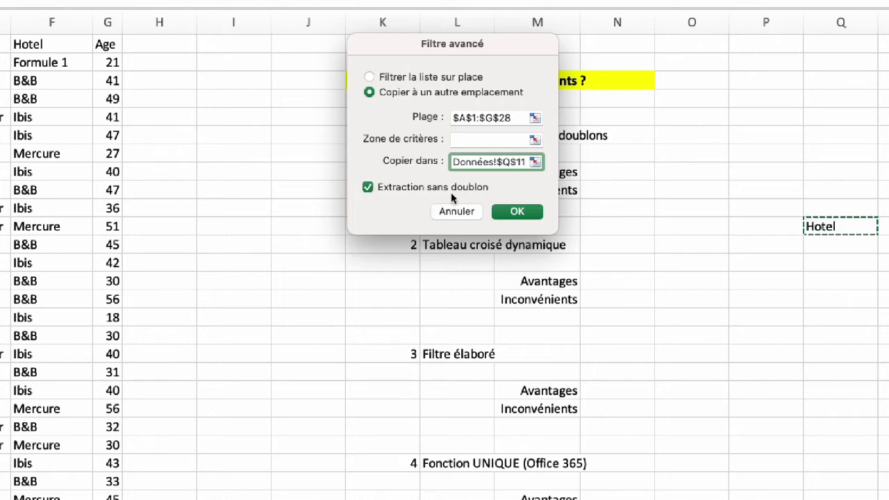
pyautogui.click(520, 211)
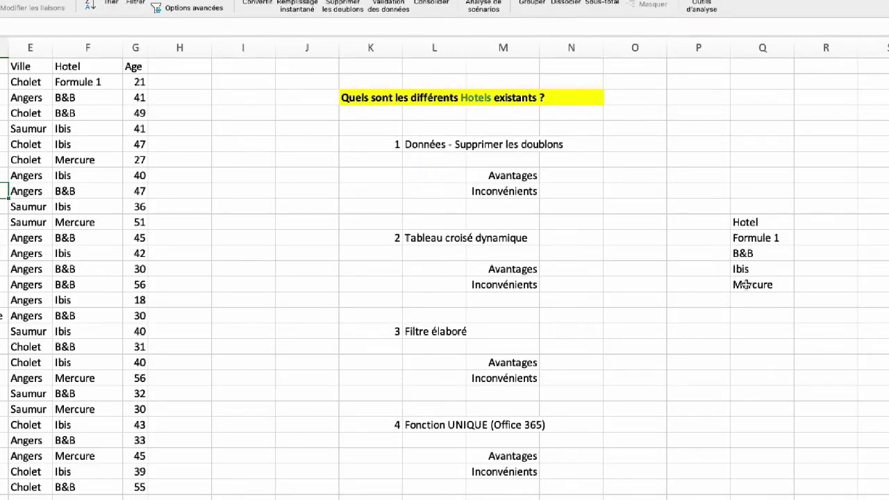
# Step: Go over the listed methods at K6, K18 and K24, from Filtre élaboré to UNIQUE
pyautogui.click(414, 296)
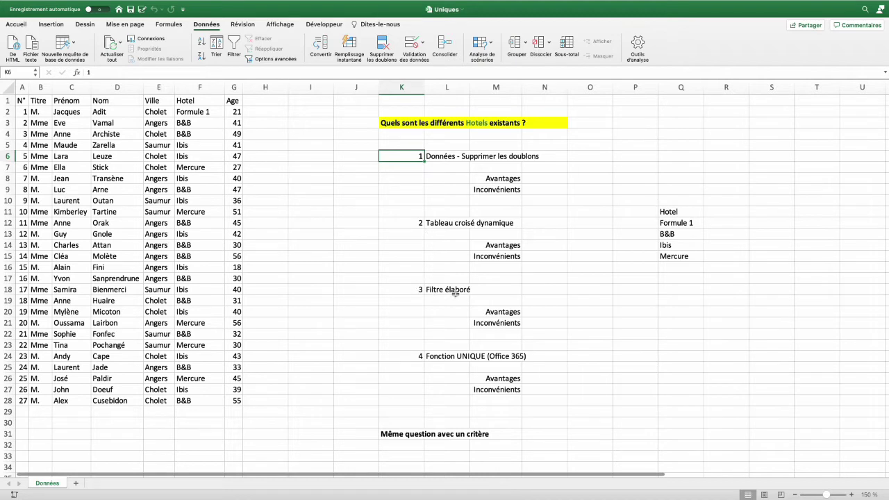
pyautogui.click(411, 292)
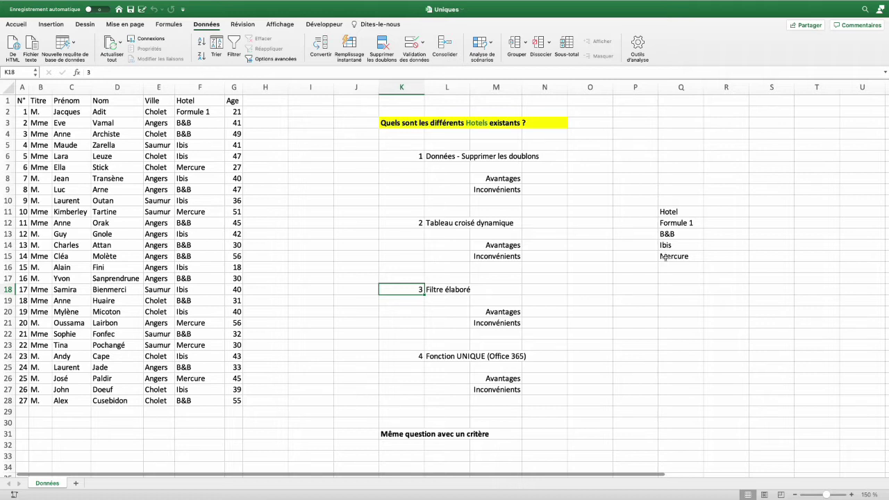
pyautogui.click(417, 356)
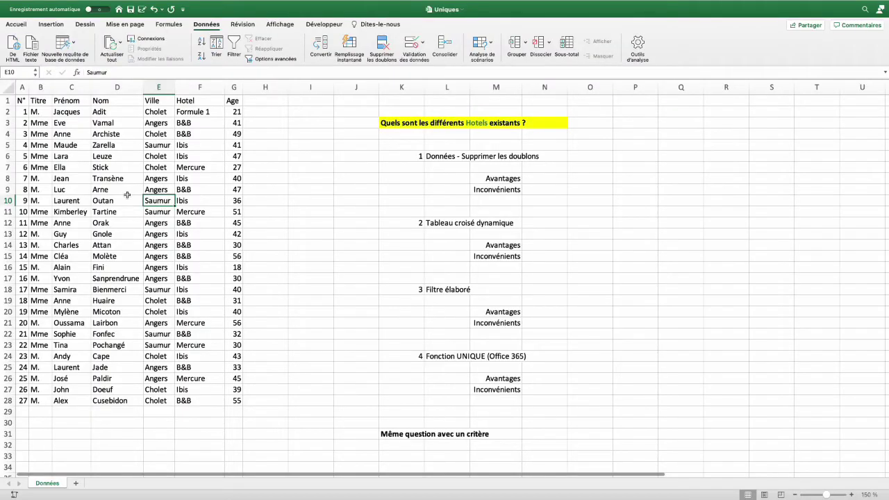
pyautogui.click(16, 25)
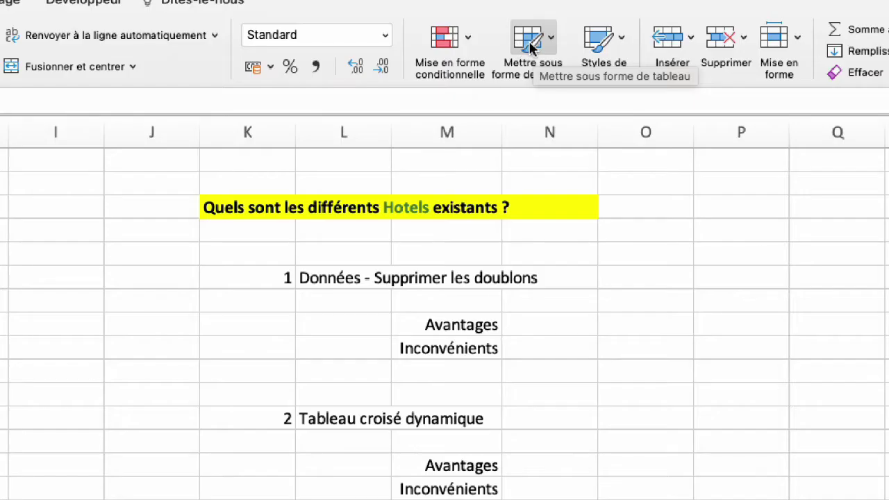
# Step: Format A1:G28 as a medium blue table with headers and name it data
pyautogui.click(535, 46)
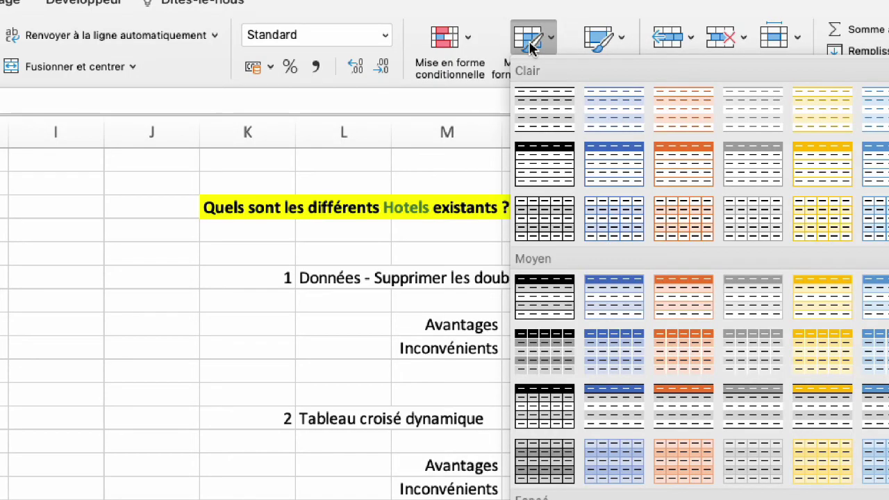
pyautogui.click(622, 290)
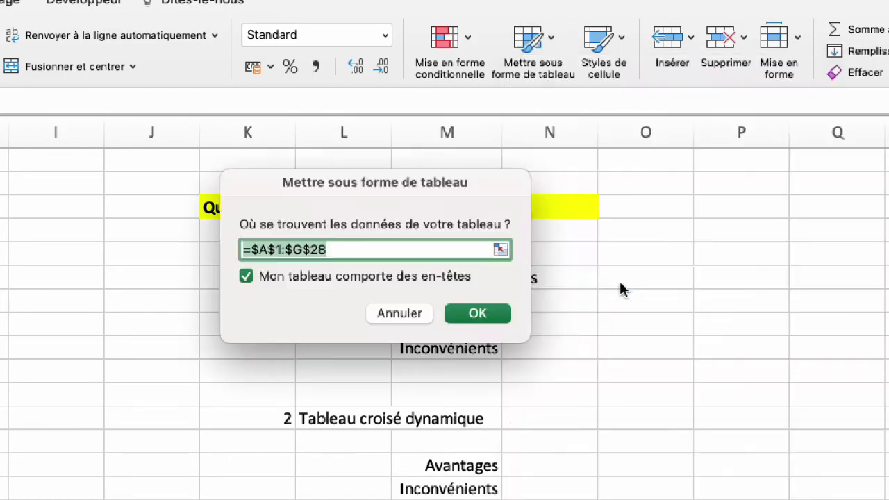
pyautogui.click(484, 317)
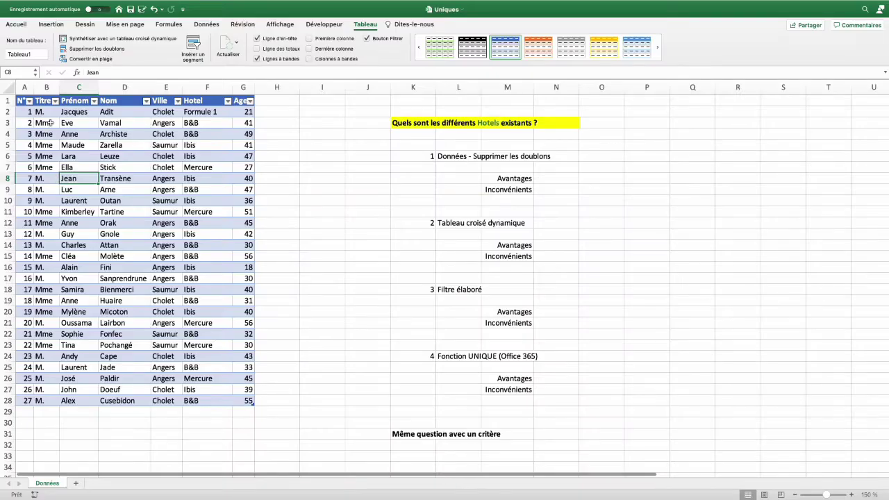
pyautogui.moveTo(40, 55); pyautogui.dragTo(2, 54)
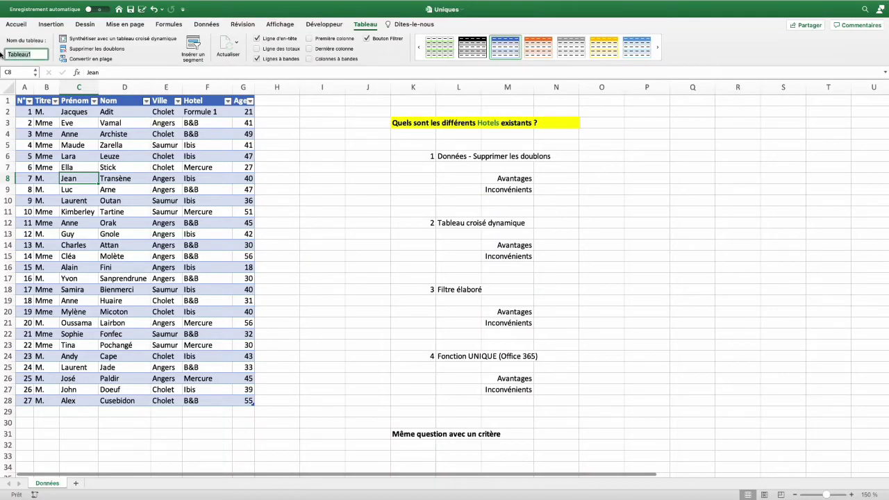
pyautogui.write('data')
pyautogui.press('Return')
pyautogui.click(647, 234)
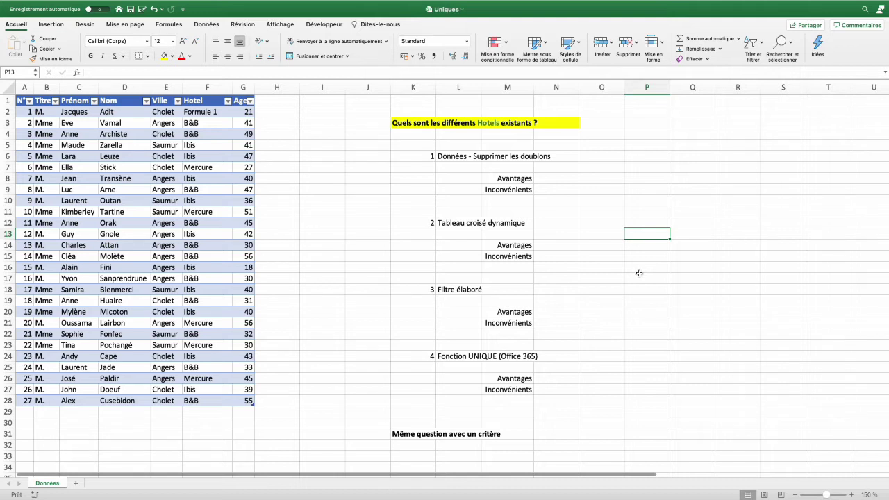
# Step: Enter =UNIQUE(data[[#Tout];[Hotel]]) in P13 to spill the distinct hotels
pyautogui.write('=unique(')
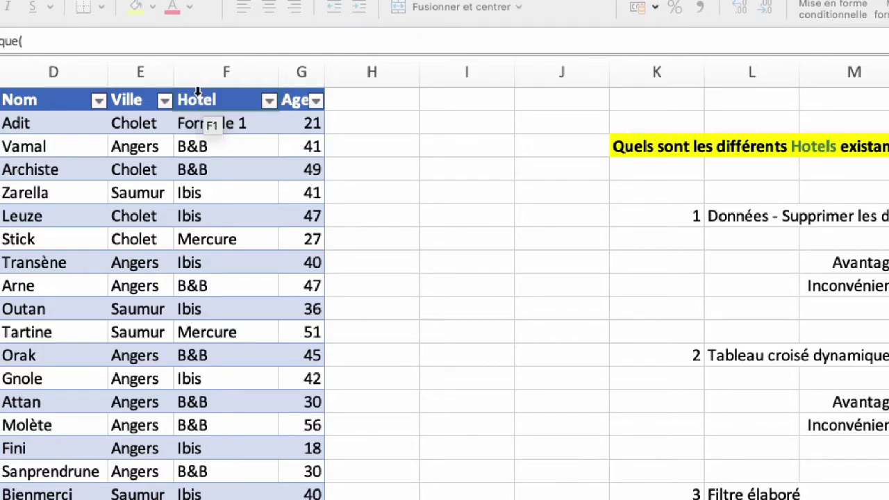
pyautogui.click(206, 93)
pyautogui.click(201, 91)
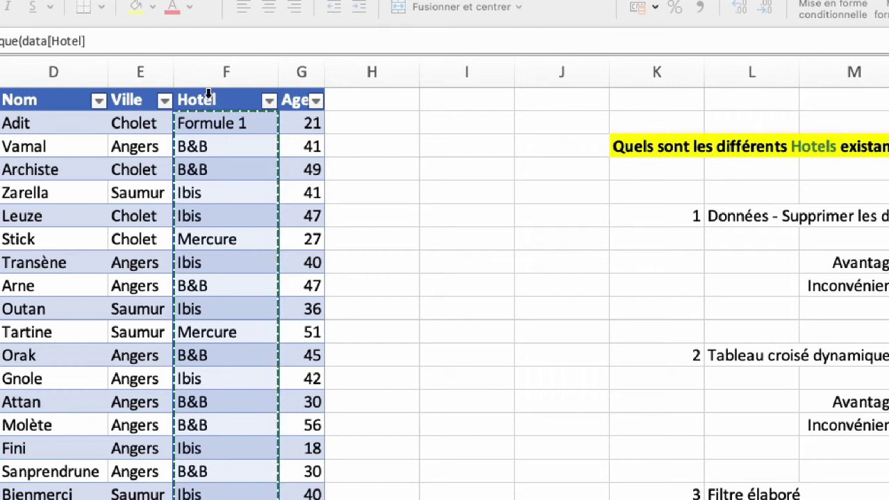
pyautogui.click(205, 97)
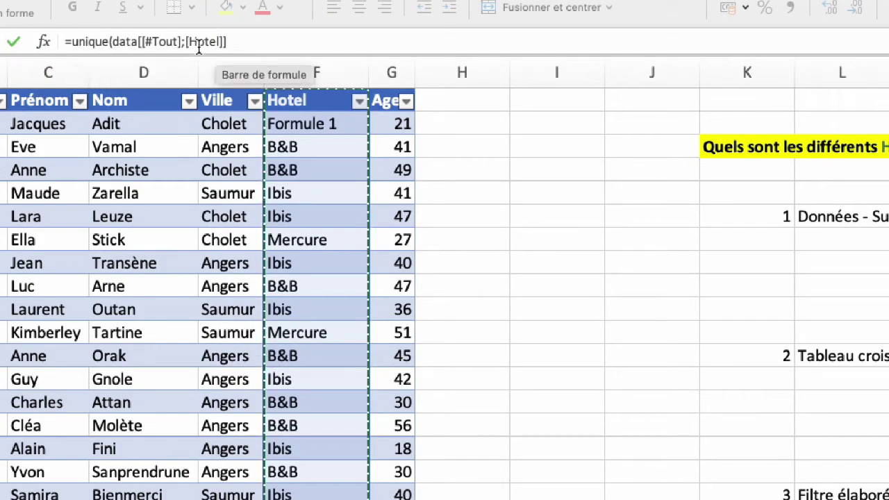
pyautogui.click(232, 42)
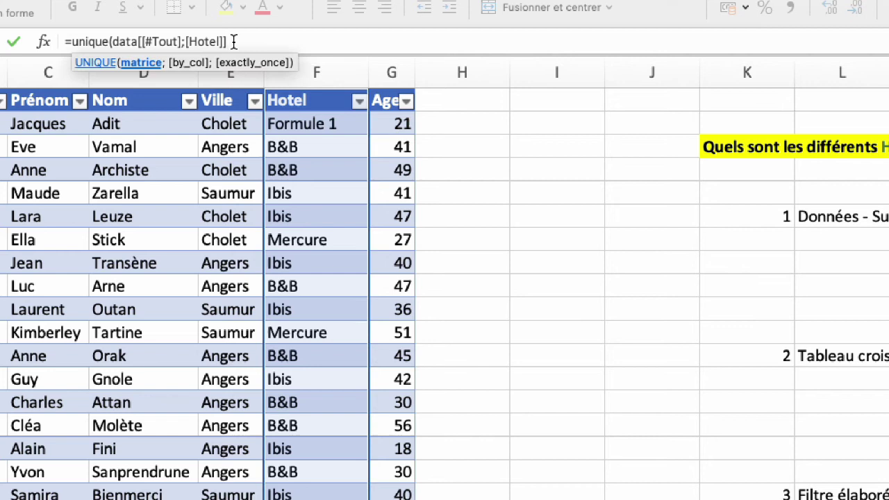
pyautogui.write(')')
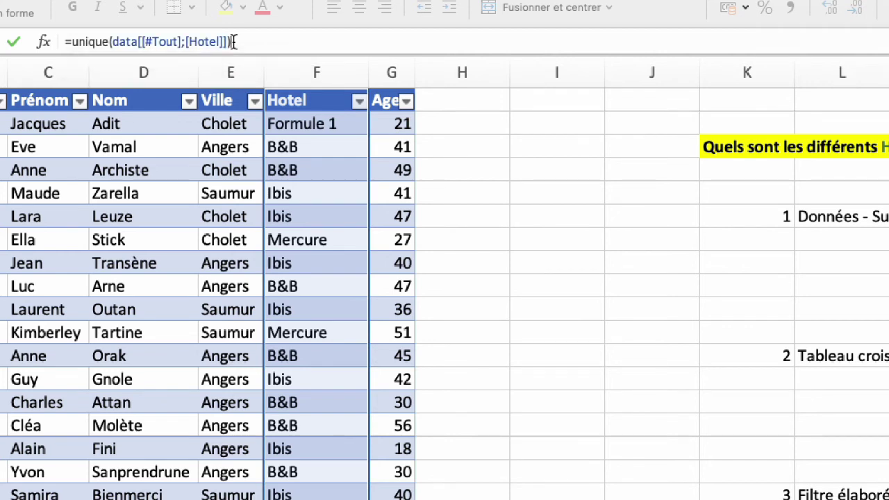
pyautogui.press('Return')
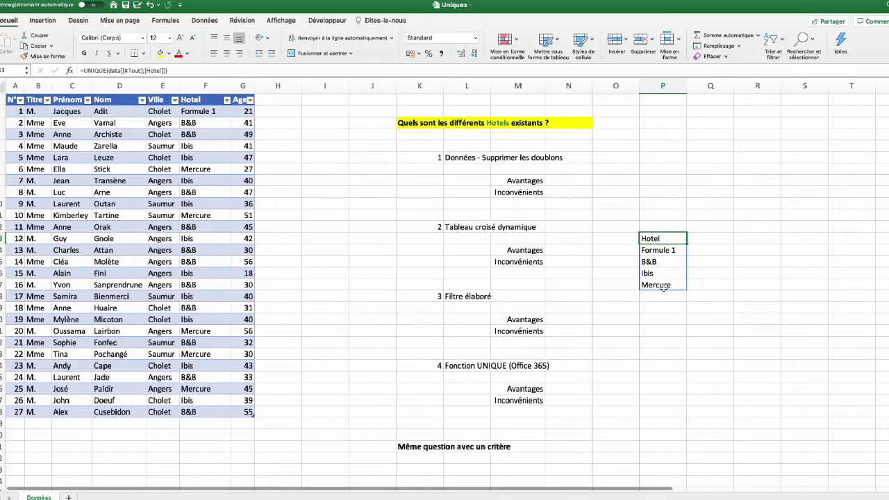
# Step: Change F2's hotel from Formule 1 back to Ibis
pyautogui.click(201, 111)
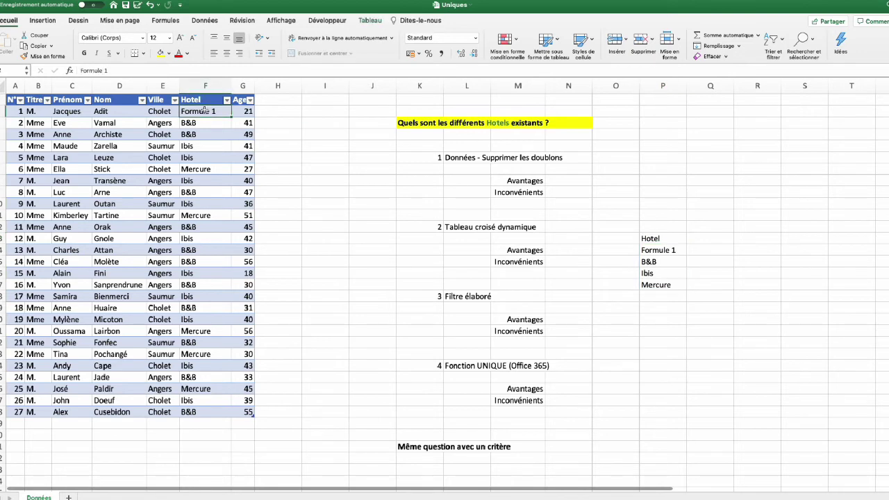
pyautogui.write('Ibis')
pyautogui.press('Return')
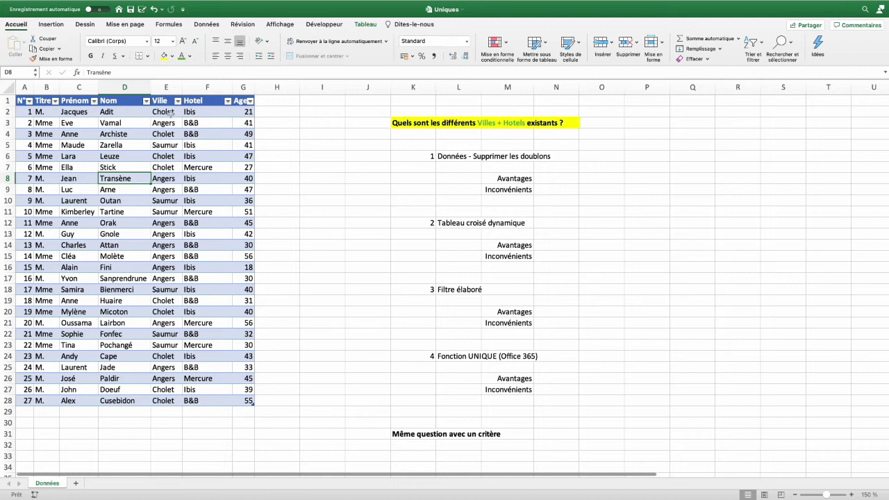
# Step: Copy the Ville and Hotel data E2:F28 to Q4
pyautogui.moveTo(166, 98); pyautogui.dragTo(207, 98)
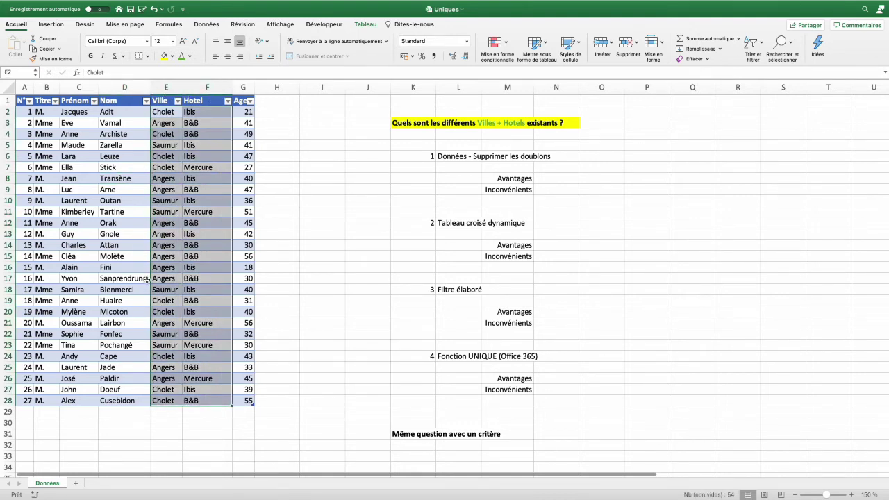
pyautogui.press('super+c')
pyautogui.click(677, 134)
pyautogui.press('super+v')
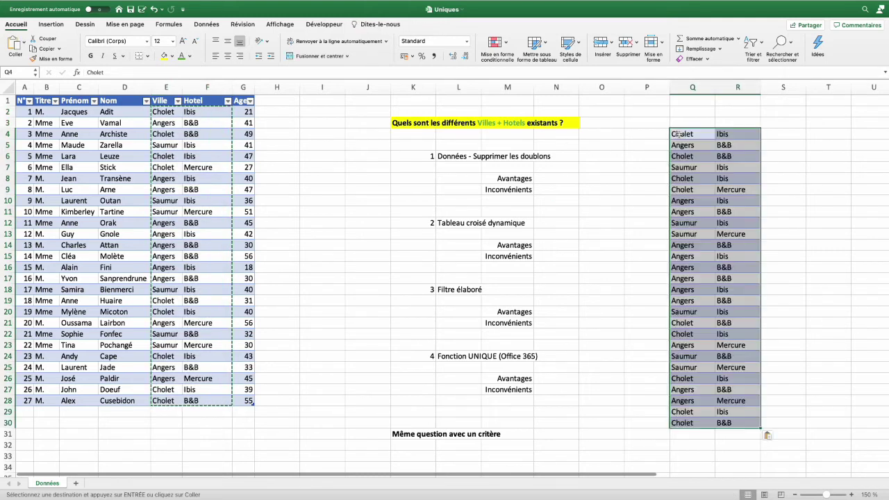
# Step: Remove duplicate Ville–Hotel pairs without headers, leaving nine unique combinations
pyautogui.click(206, 24)
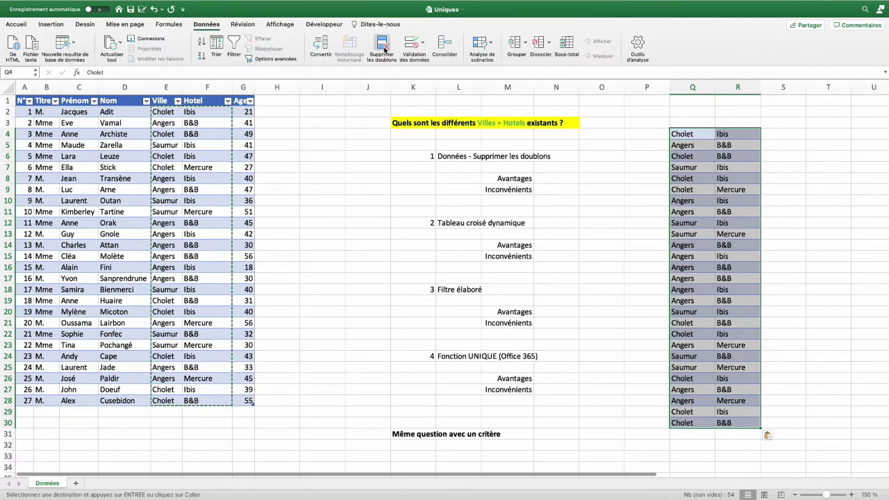
pyautogui.click(380, 49)
pyautogui.click(391, 114)
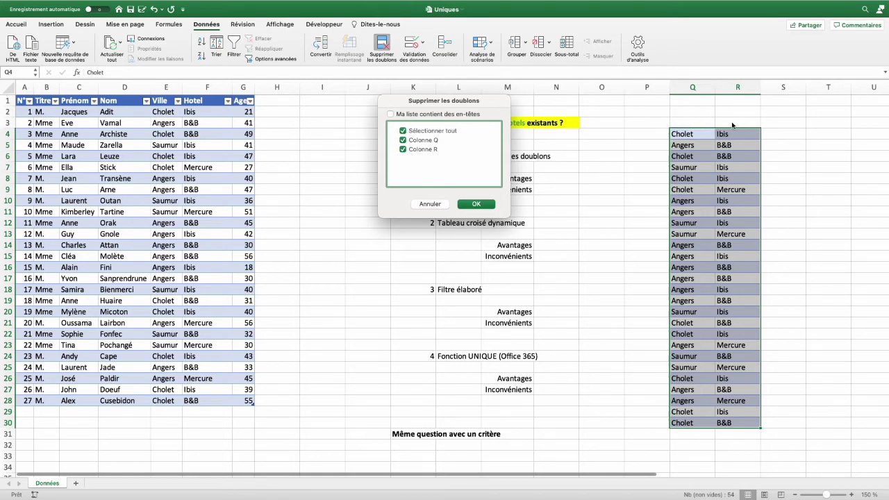
pyautogui.click(481, 204)
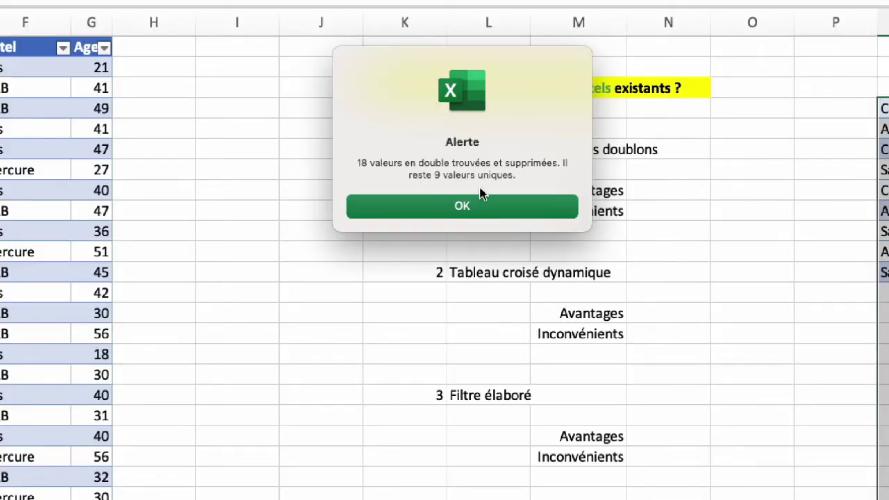
pyautogui.click(466, 205)
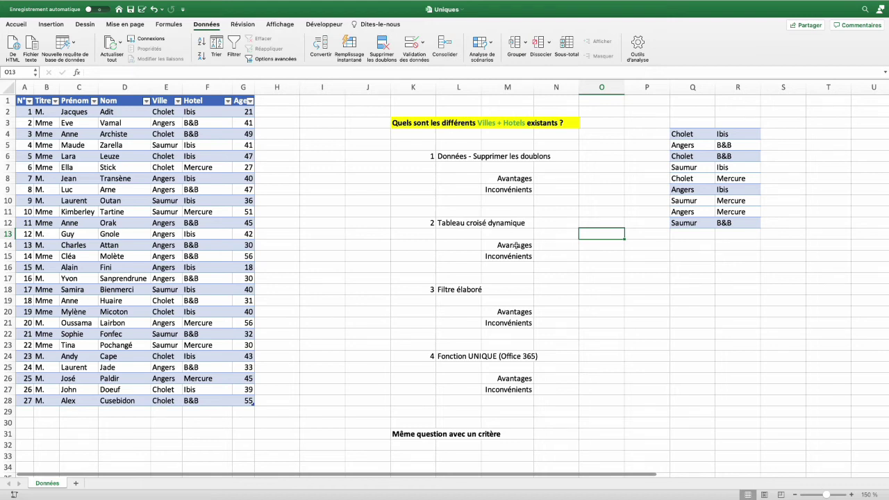
pyautogui.click(125, 201)
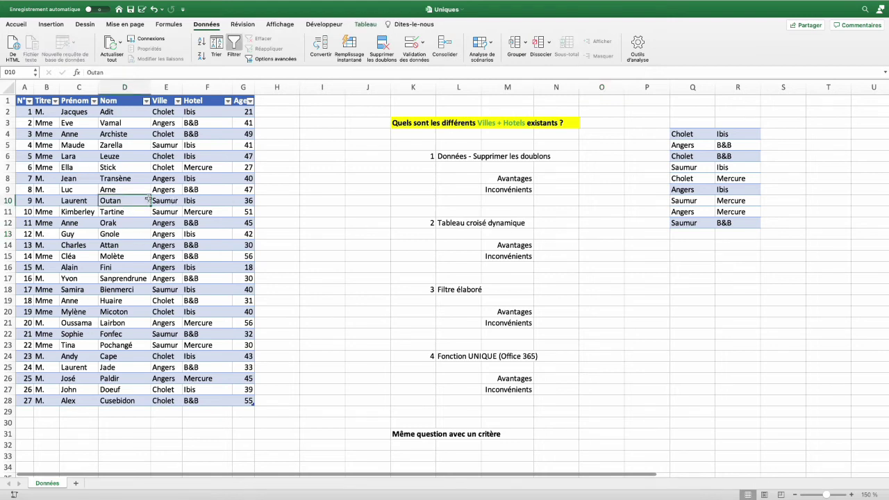
# Step: Insert a pivot table at P17 with Ville then Hotel as row fields
pyautogui.click(51, 24)
pyautogui.click(23, 44)
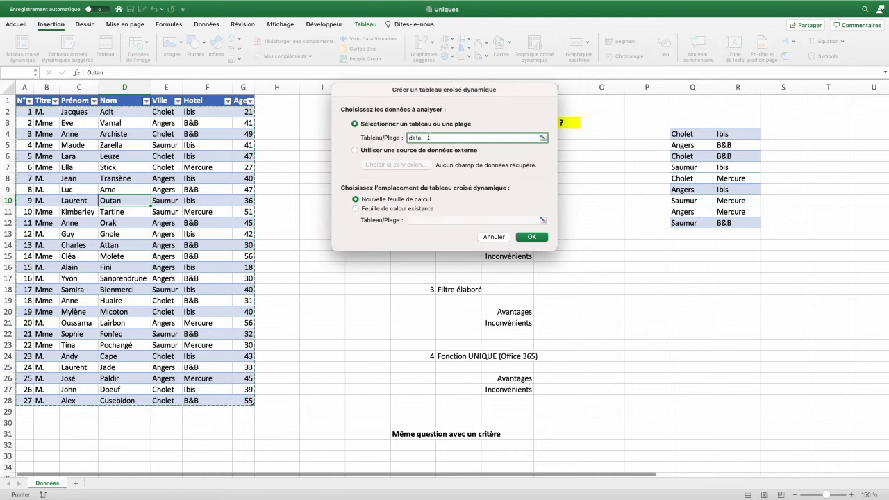
pyautogui.click(364, 211)
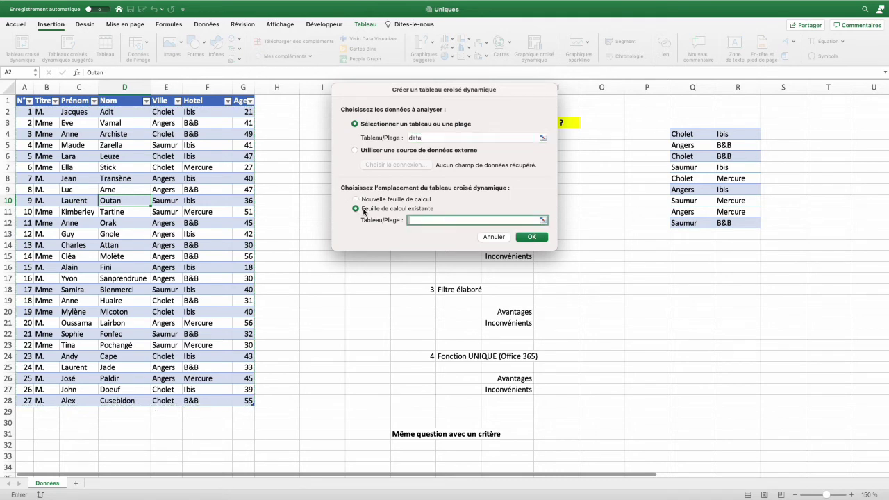
pyautogui.click(642, 279)
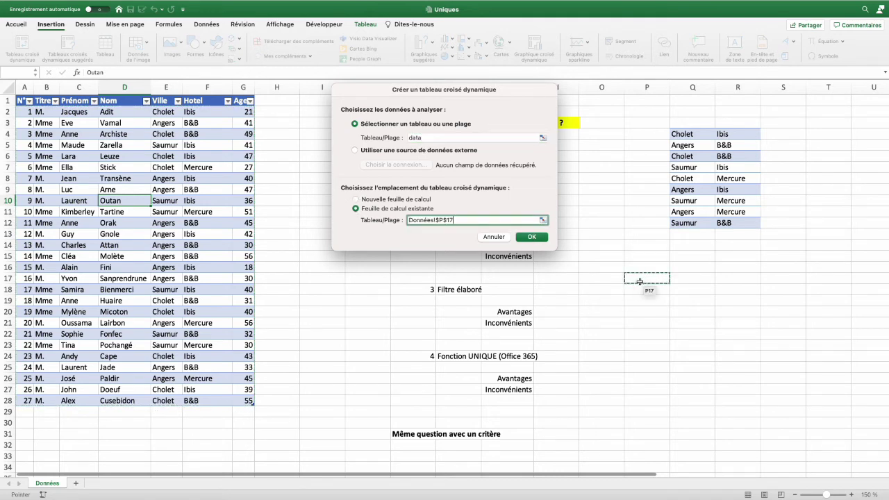
pyautogui.click(532, 237)
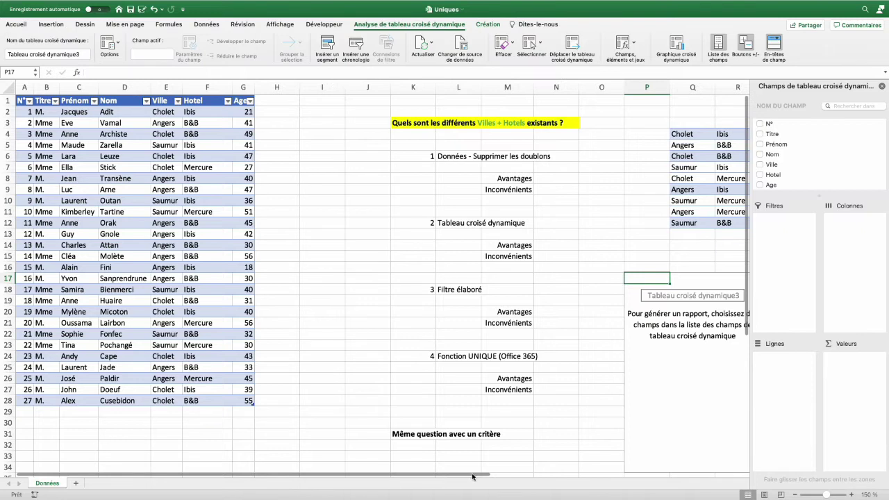
pyautogui.moveTo(474, 475); pyautogui.dragTo(605, 477)
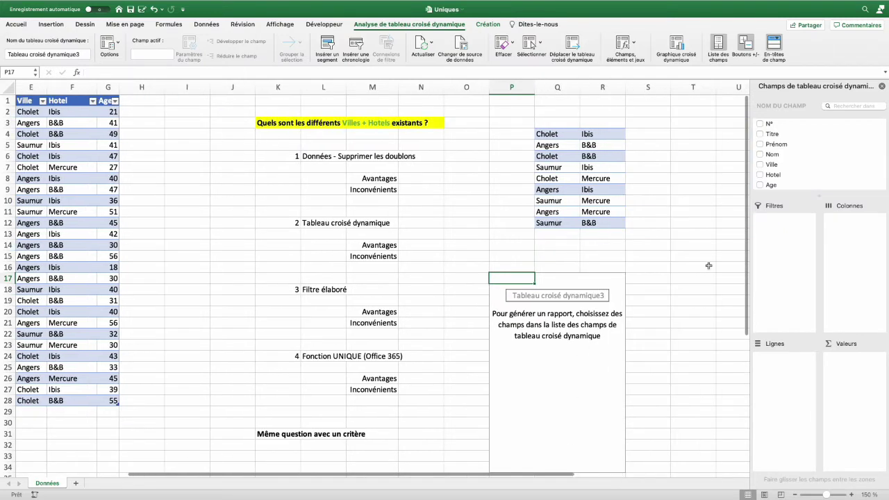
pyautogui.moveTo(772, 164); pyautogui.dragTo(784, 377)
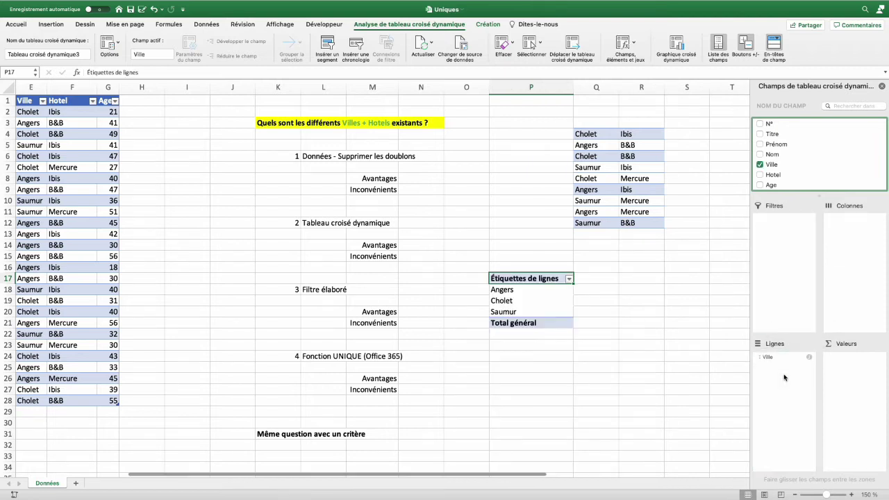
pyautogui.moveTo(773, 174); pyautogui.dragTo(789, 381)
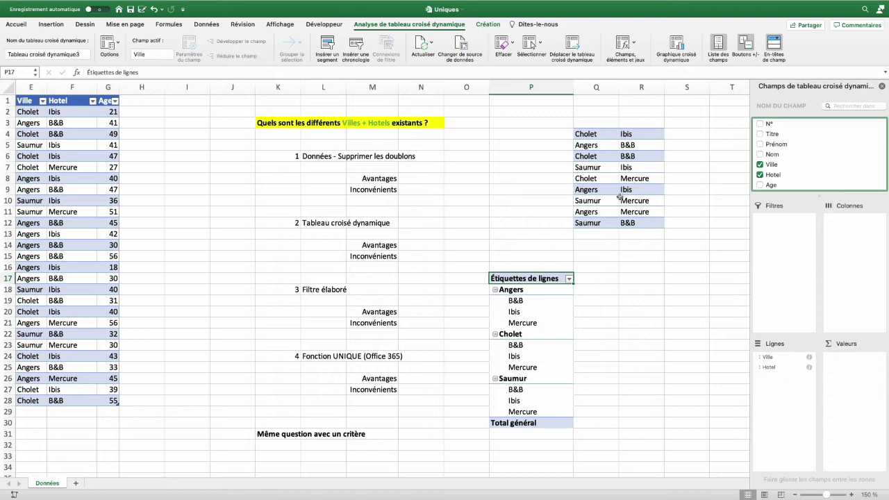
pyautogui.moveTo(587, 134); pyautogui.dragTo(646, 222)
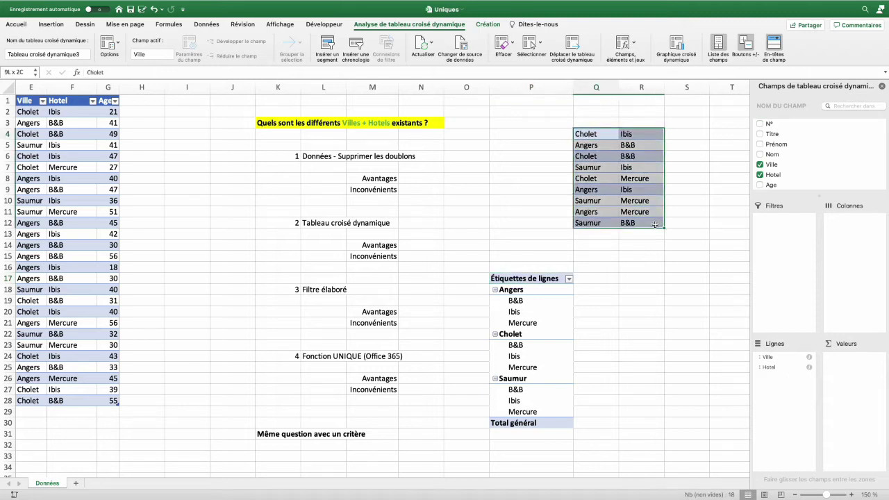
pyautogui.click(527, 301)
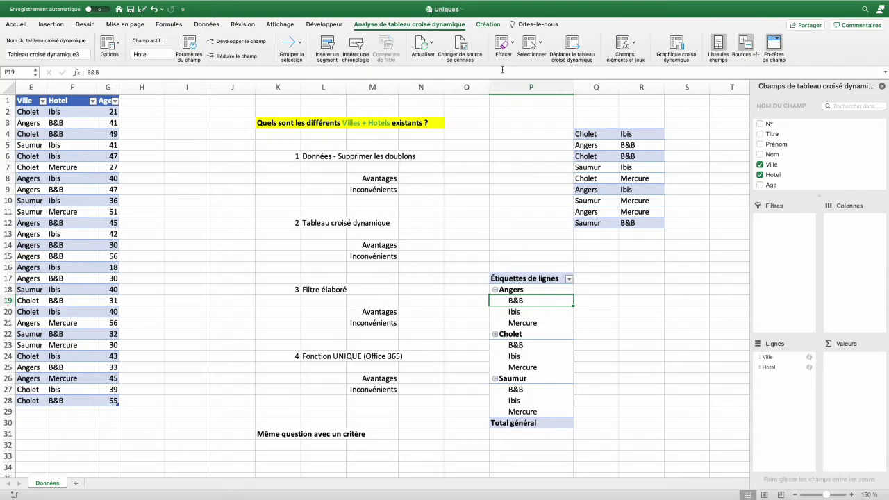
# Step: Show the pivot in tabular form and turn off the Ville subtotals
pyautogui.click(488, 25)
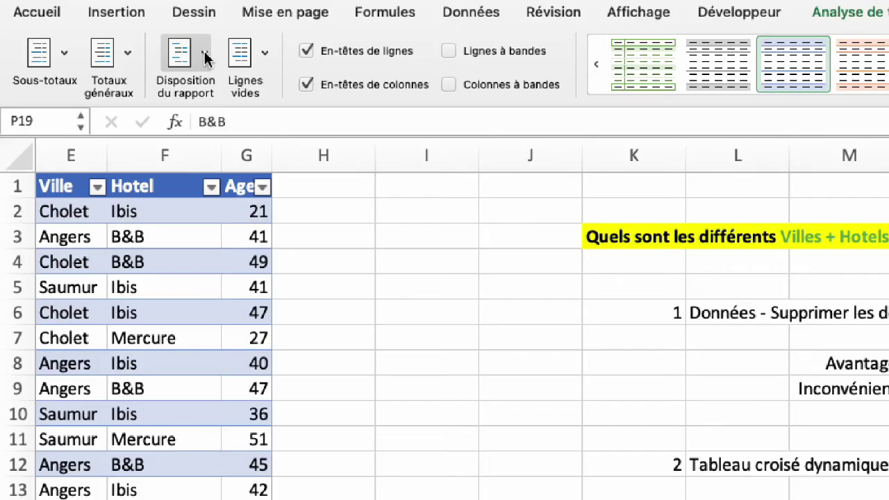
pyautogui.click(205, 53)
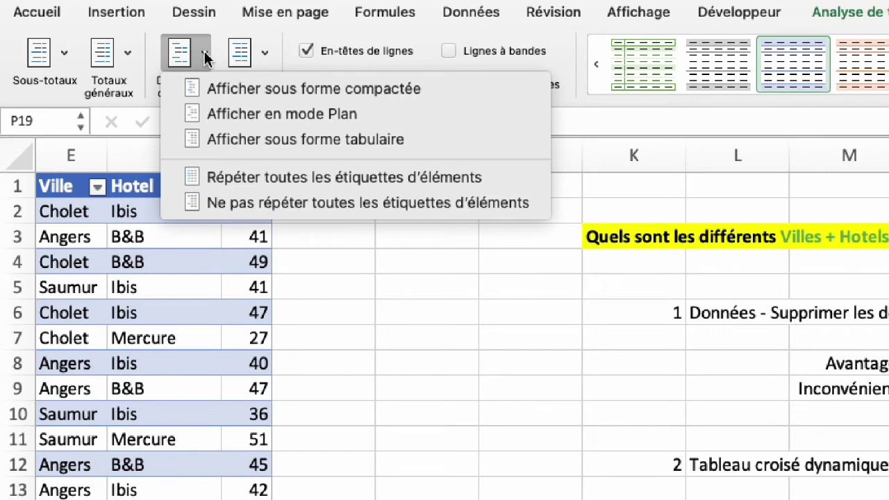
pyautogui.click(234, 140)
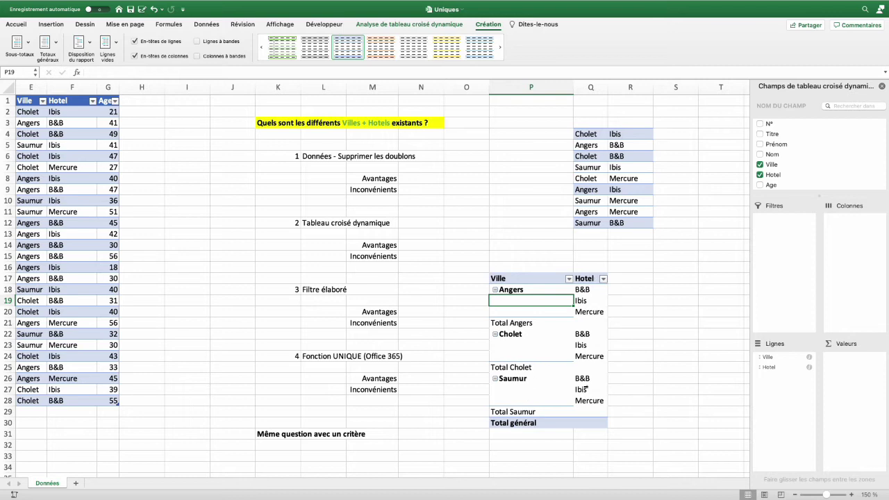
pyautogui.click(517, 324)
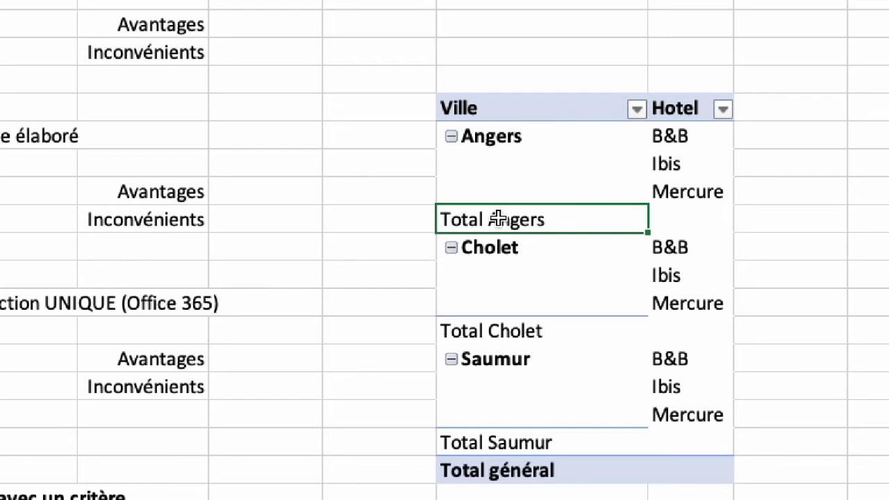
pyautogui.rightClick(498, 217)
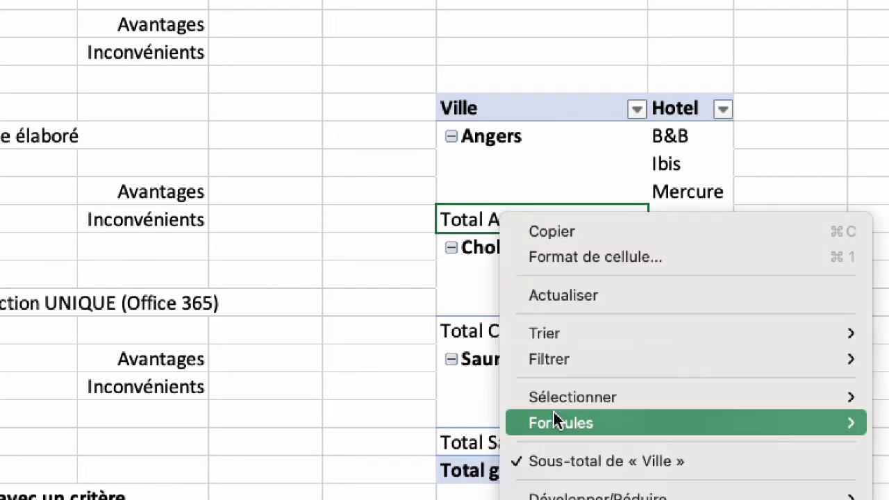
pyautogui.click(521, 462)
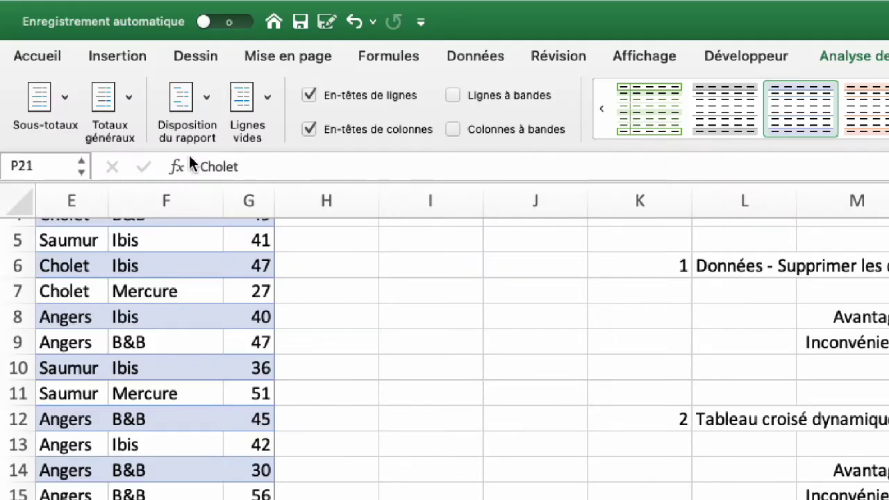
# Step: Repeat all city labels on every row and refresh the pivot table
pyautogui.click(201, 99)
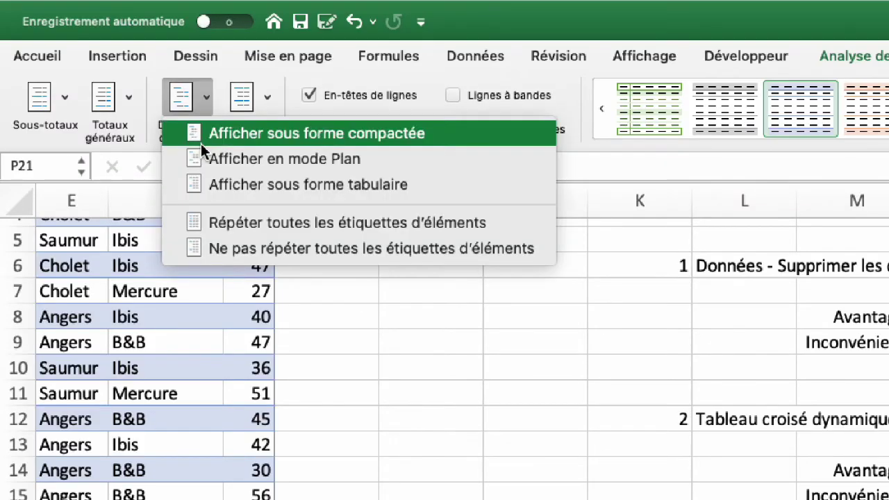
pyautogui.click(316, 224)
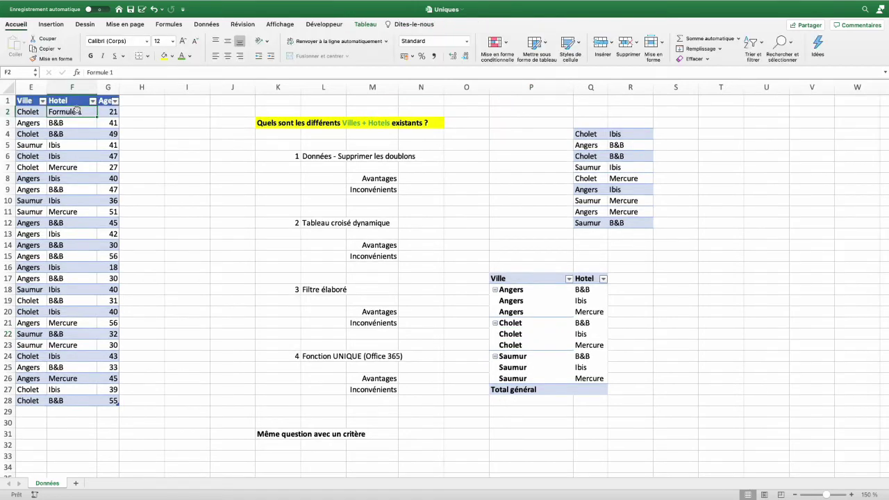
pyautogui.rightClick(526, 325)
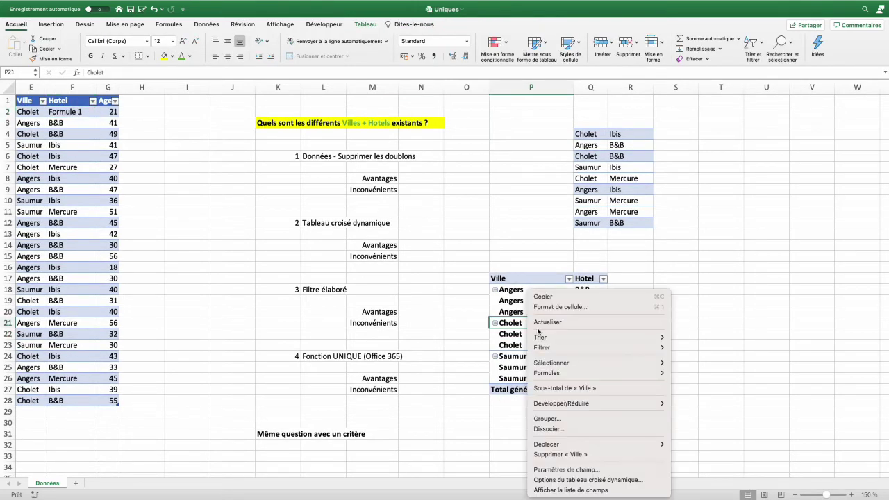
pyautogui.click(574, 322)
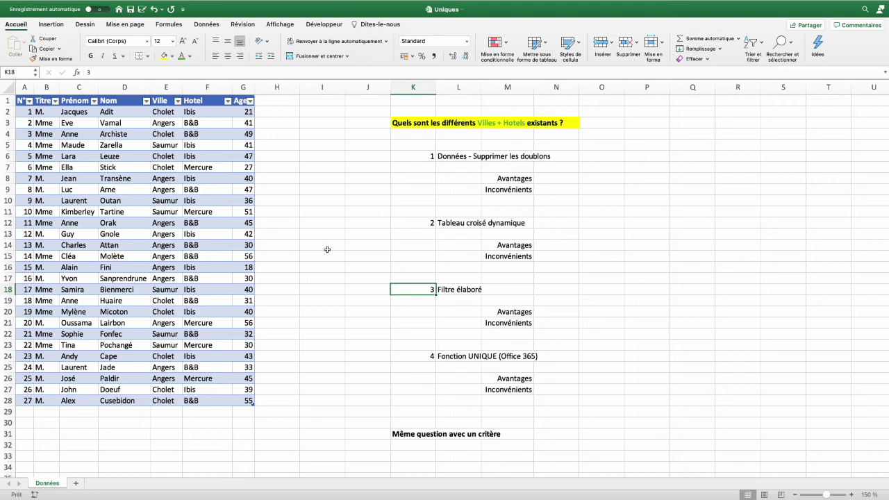
# Step: Copy the Ville and Hotel headers from E1:F1 to P15:Q15
pyautogui.moveTo(160, 101); pyautogui.dragTo(207, 101)
pyautogui.hotkey('ctrl', 'c')
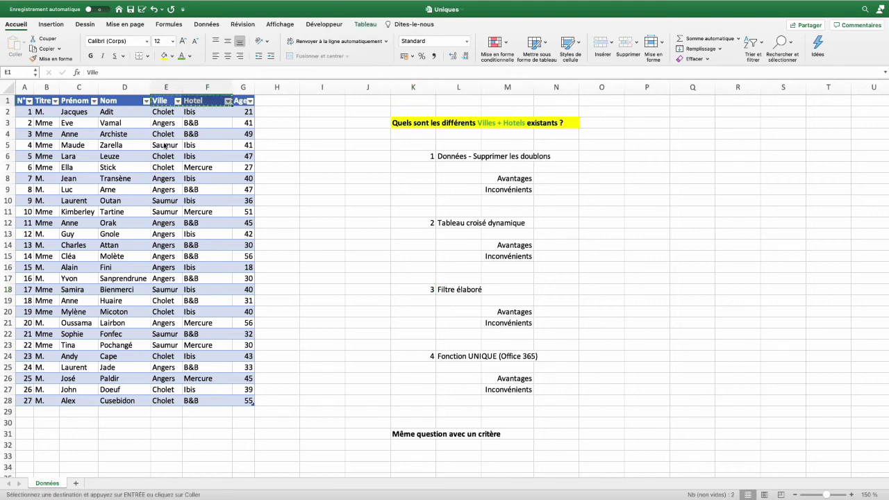
pyautogui.click(636, 256)
pyautogui.hotkey('ctrl', 'v')
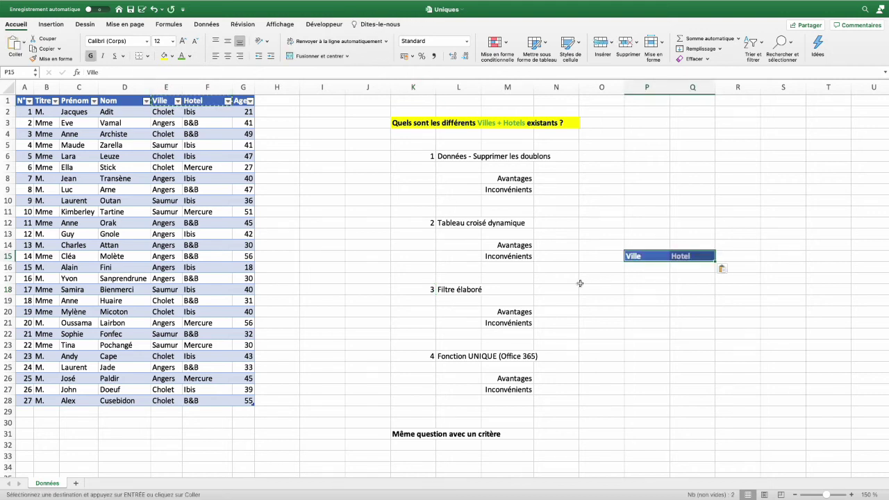
# Step: Advanced-filter the whole data table to P15:Q15 with Extraction sans doublon ticked
pyautogui.click(198, 191)
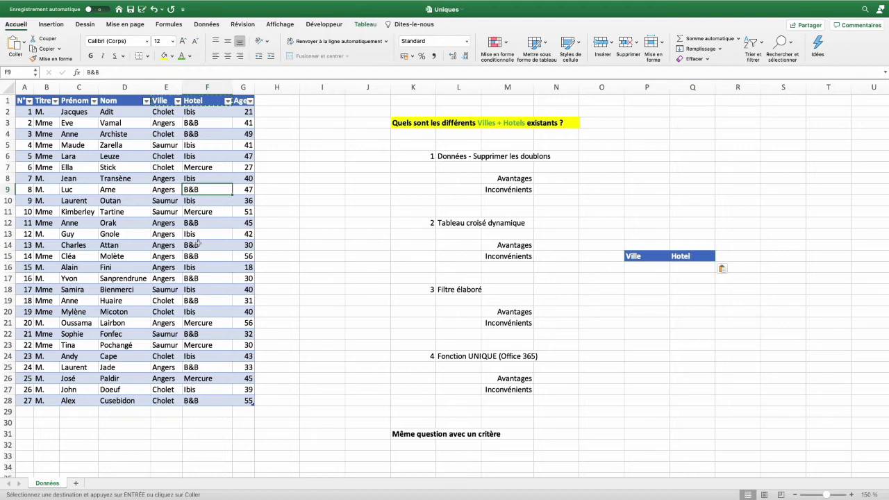
pyautogui.click(206, 24)
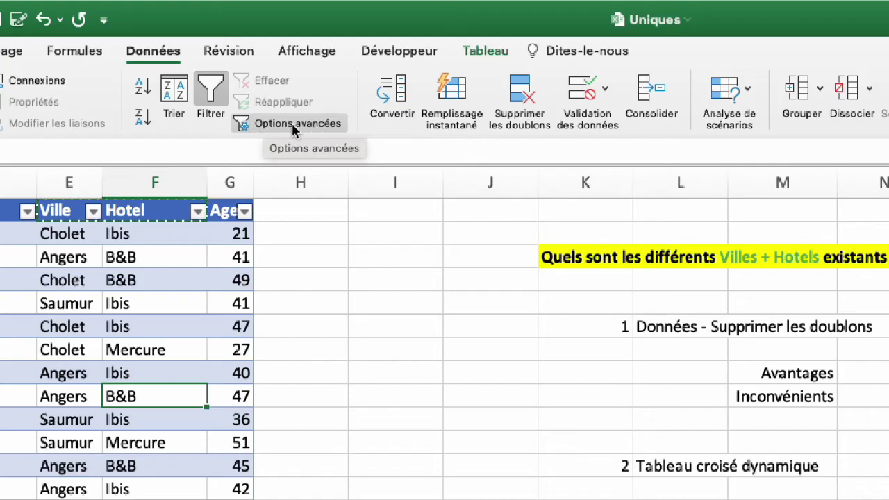
pyautogui.click(291, 123)
pyautogui.press('BackSpace')
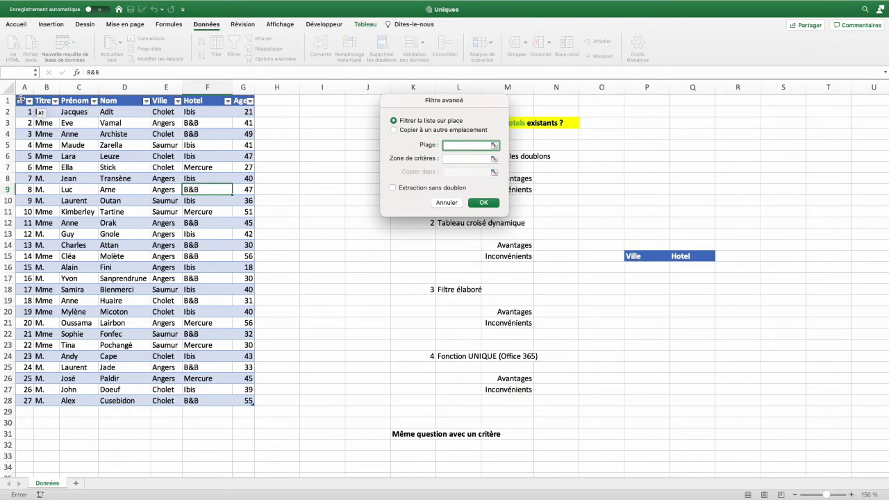
pyautogui.moveTo(21, 100); pyautogui.dragTo(252, 402)
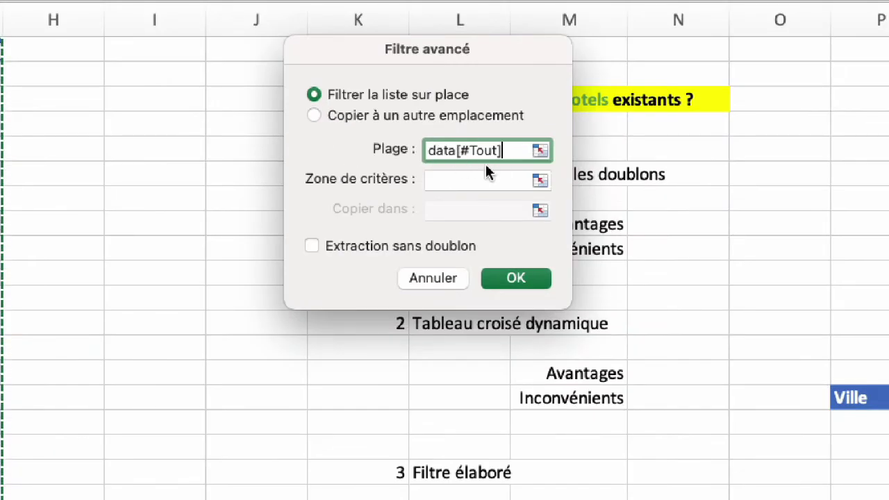
pyautogui.click(311, 127)
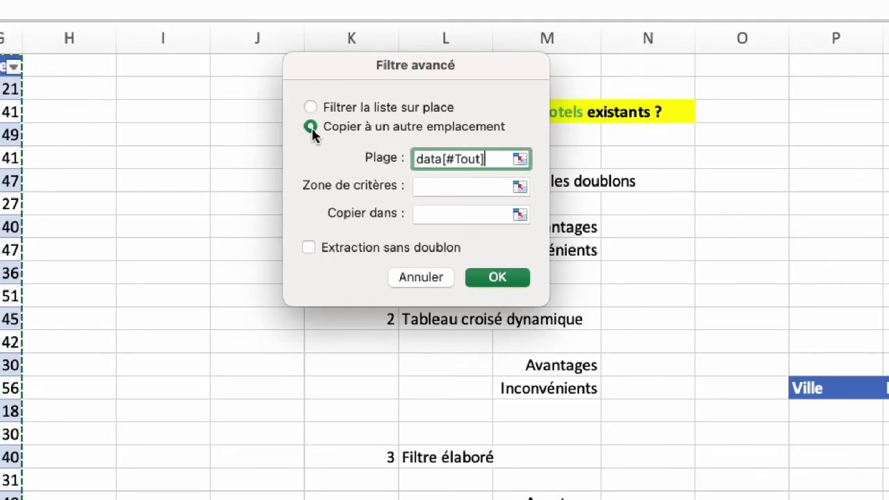
pyautogui.click(458, 212)
pyautogui.moveTo(806, 388); pyautogui.dragTo(882, 389)
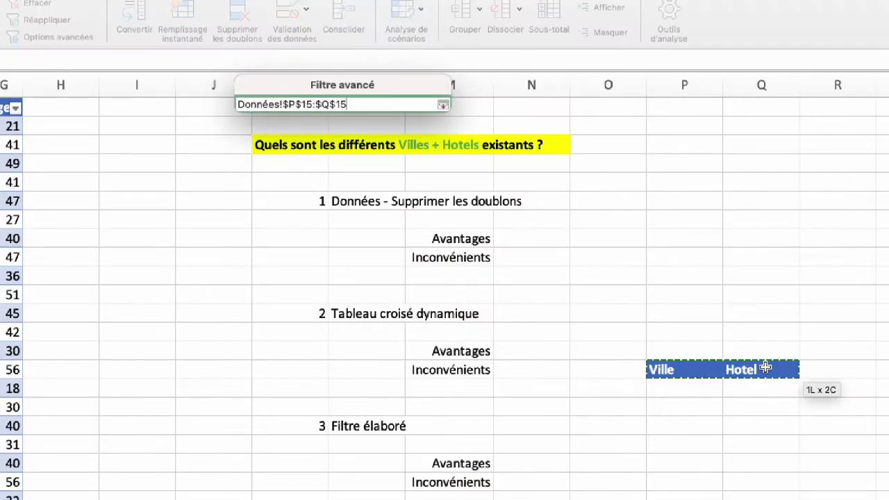
pyautogui.moveTo(764, 367); pyautogui.dragTo(761, 368)
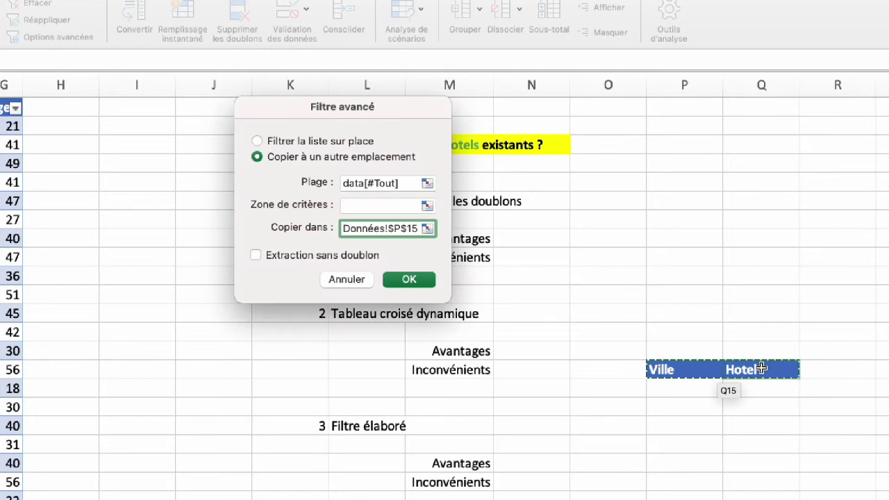
pyautogui.click(255, 255)
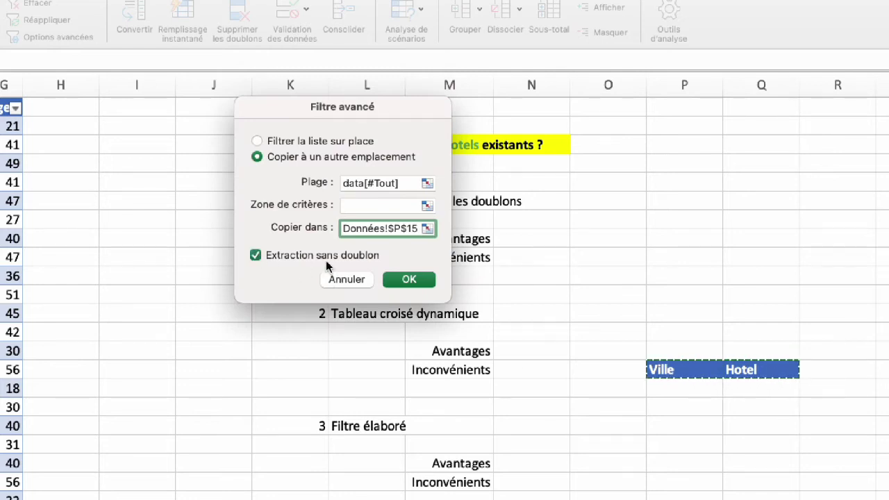
pyautogui.click(410, 279)
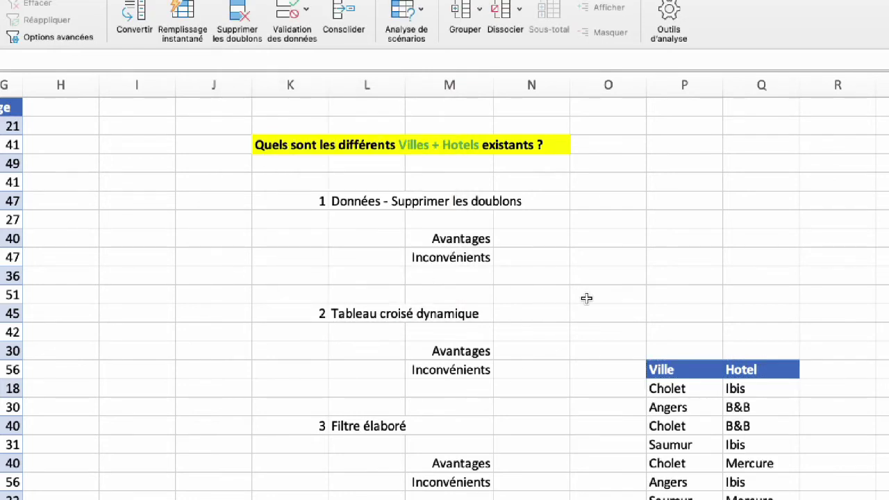
pyautogui.scroll(-4, 586, 298)
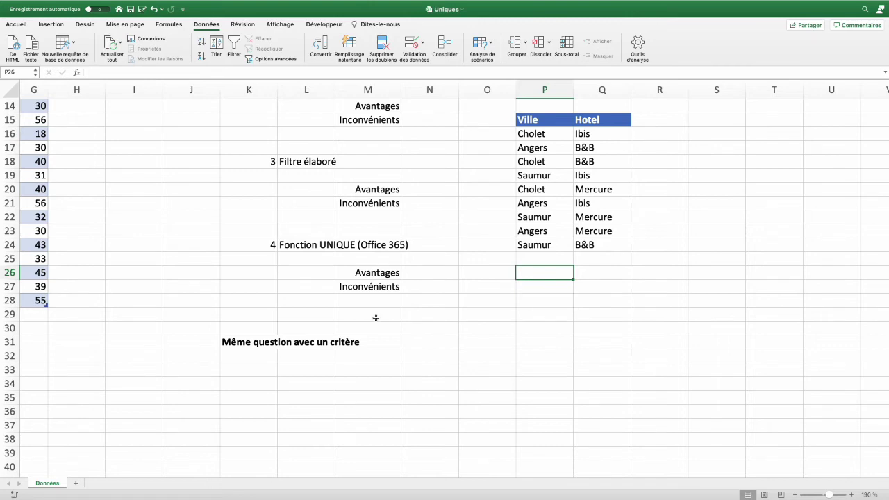
# Step: Enter =UNIQUE(data[[#Tout];[Ville]:[Hotel]]) in P26 using the Ville to Hotel columns
pyautogui.write('=unique')
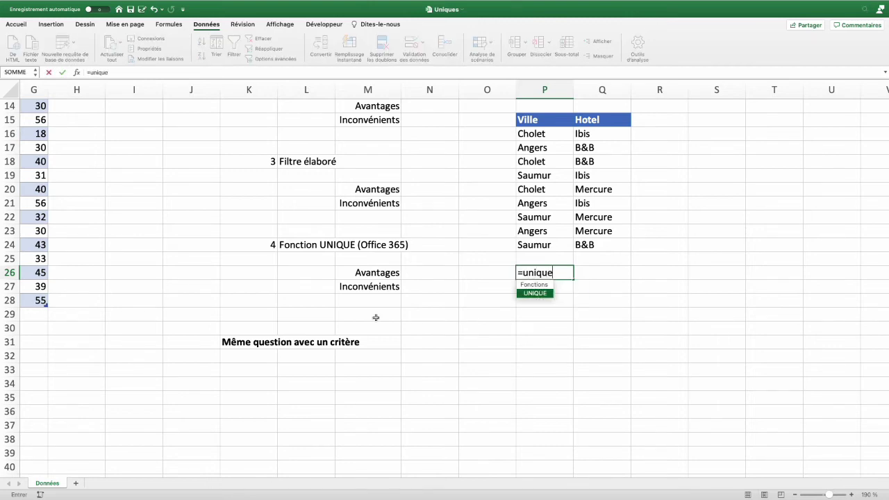
pyautogui.write('(')
pyautogui.scroll(5, 91, 164)
pyautogui.hscroll(-2, 91, 164)
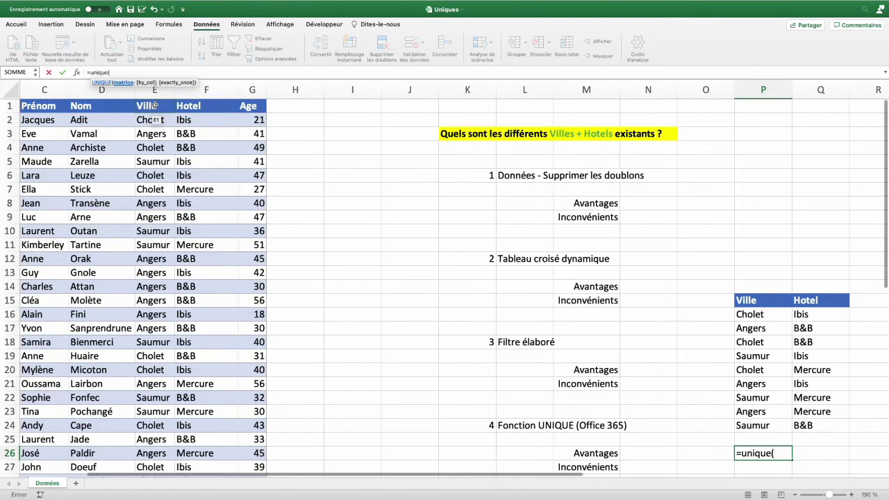
pyautogui.moveTo(154, 106); pyautogui.dragTo(226, 486)
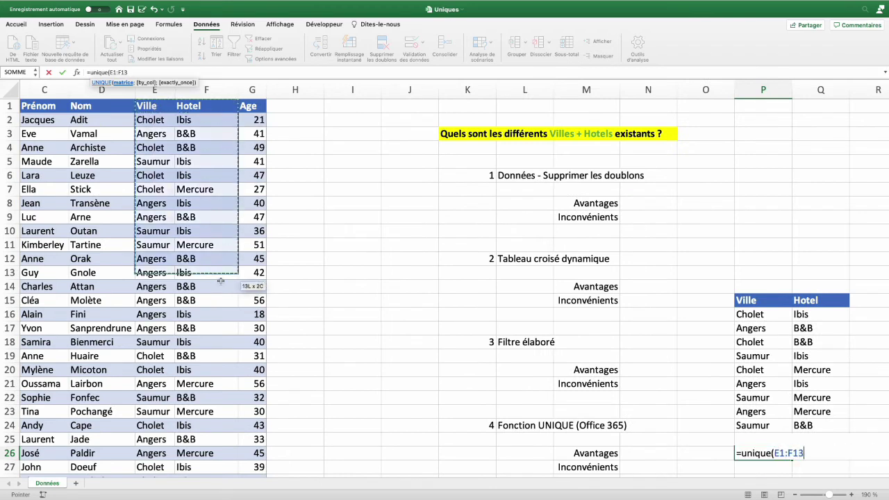
pyautogui.write(')')
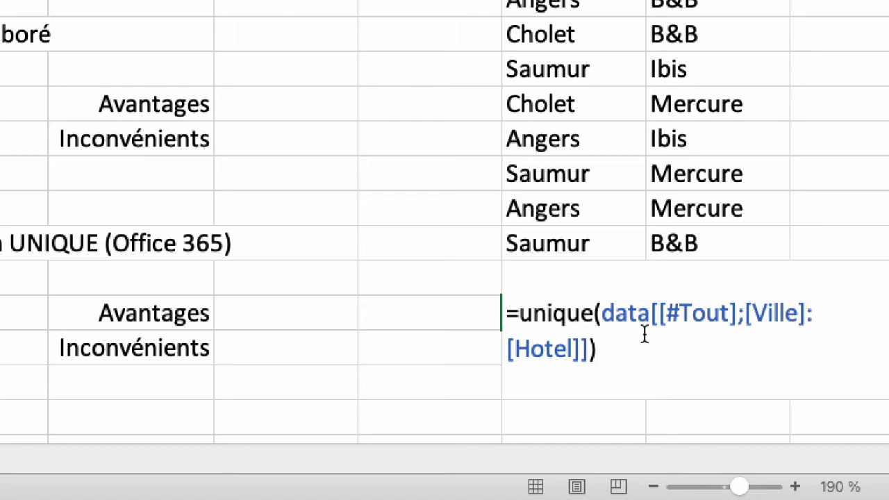
pyautogui.press('Return')
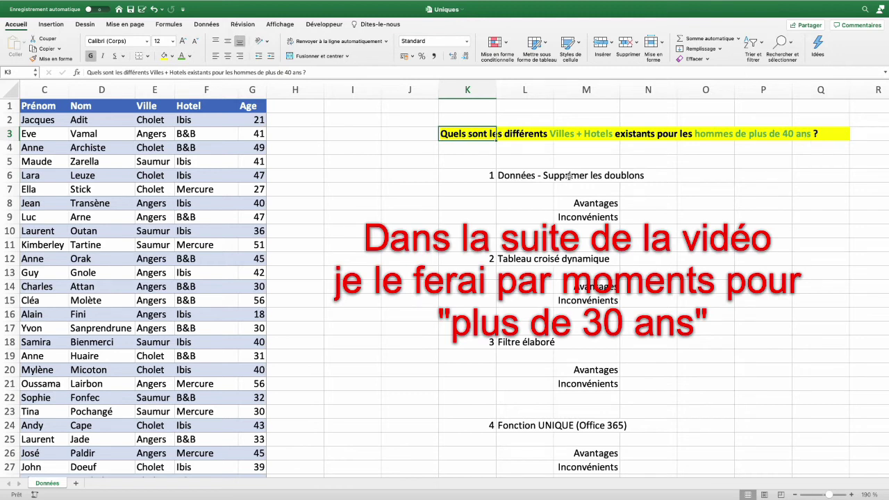
# Step: Turn on table filters and untick Mme in the Titre column
pyautogui.click(184, 216)
pyautogui.hscroll(-2, 185, 216)
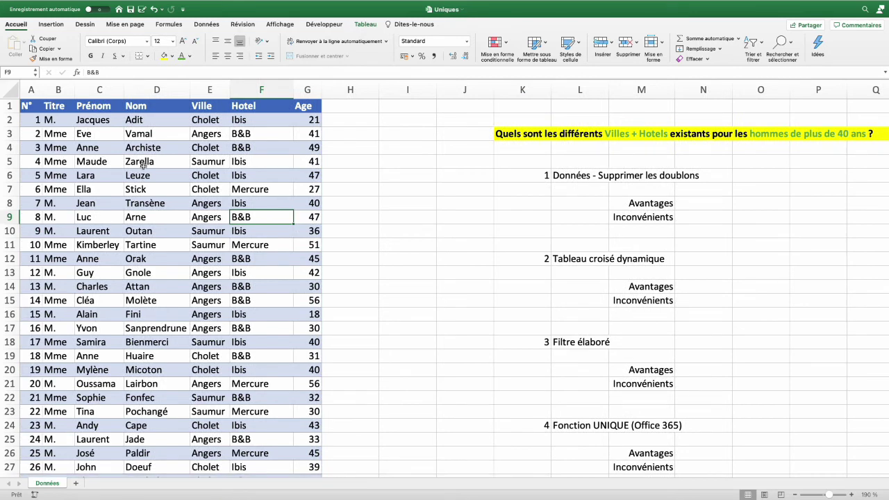
pyautogui.click(206, 24)
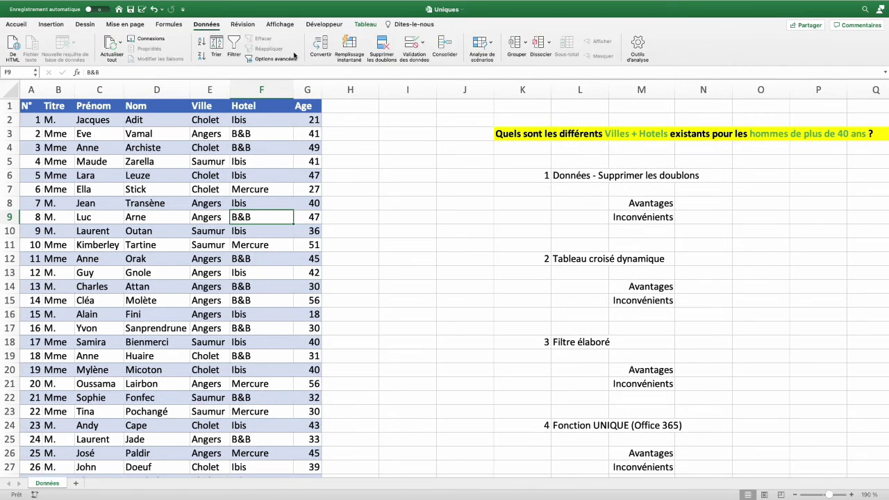
pyautogui.click(227, 49)
pyautogui.click(69, 108)
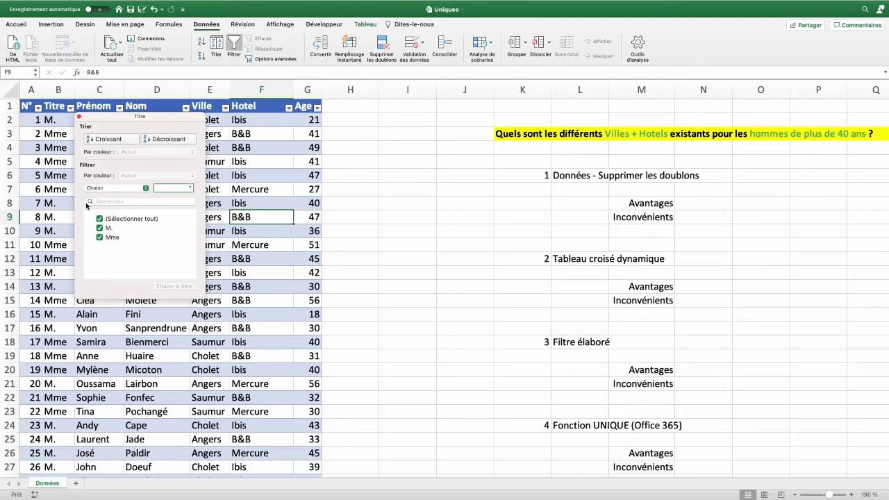
pyautogui.click(99, 237)
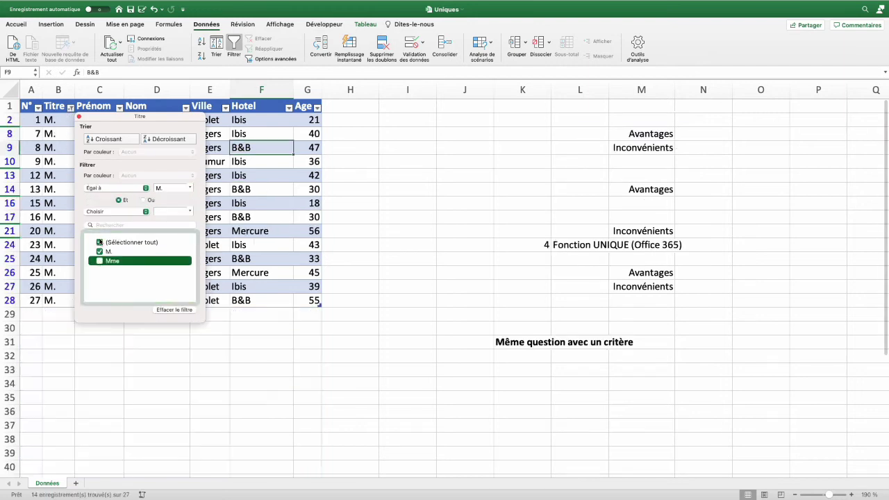
# Step: Filter Age to greater than 40 and copy the visible Ville and Hotel cells
pyautogui.click(317, 108)
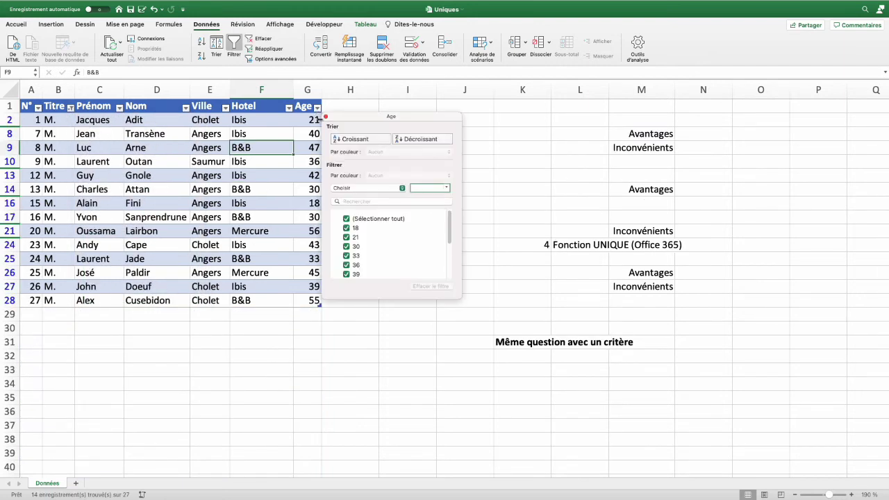
pyautogui.click(365, 188)
pyautogui.click(375, 227)
pyautogui.write('40')
pyautogui.moveTo(207, 106); pyautogui.dragTo(258, 188)
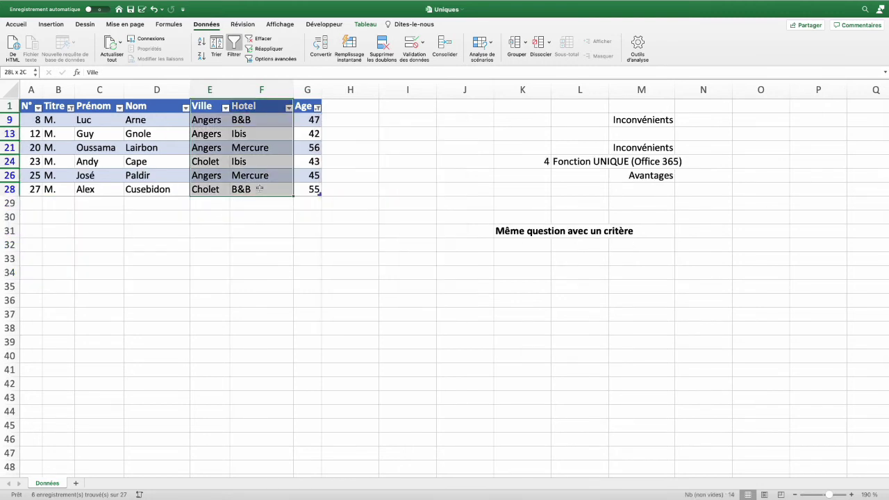
pyautogui.press('super+c')
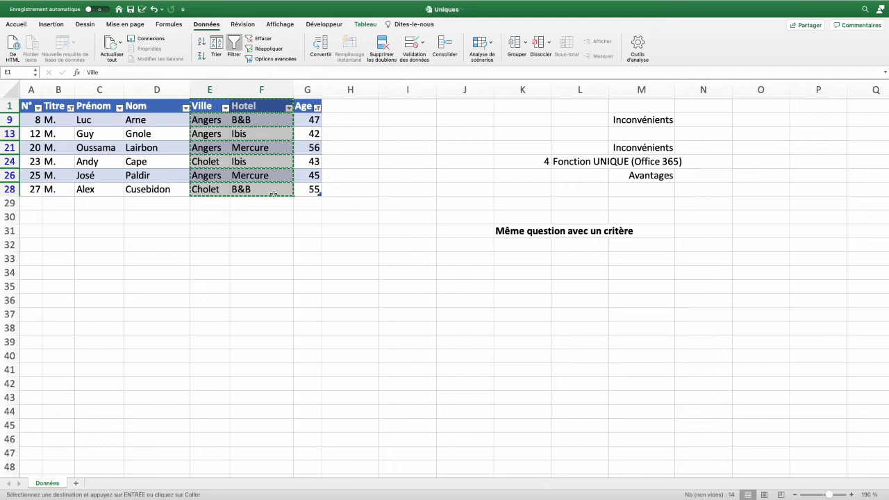
# Step: Paste the pairs at J35, remove the duplicate row leaving five, and clear the table filters
pyautogui.click(453, 288)
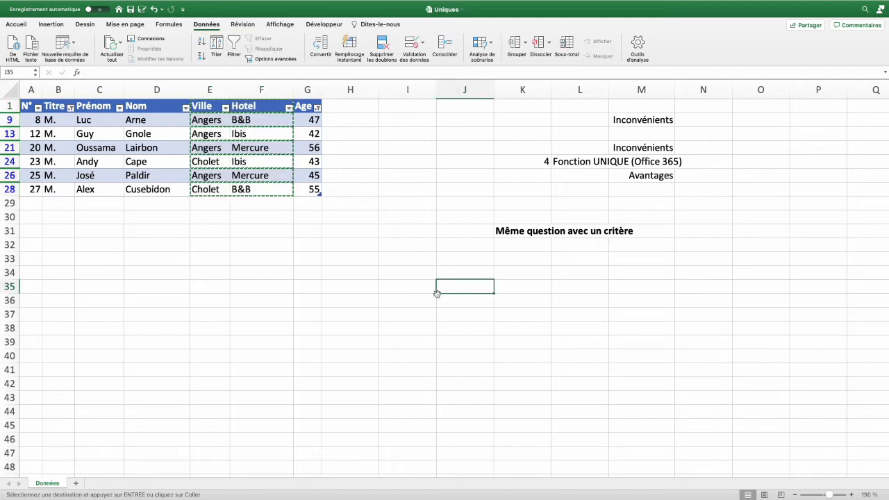
pyautogui.press('super+v')
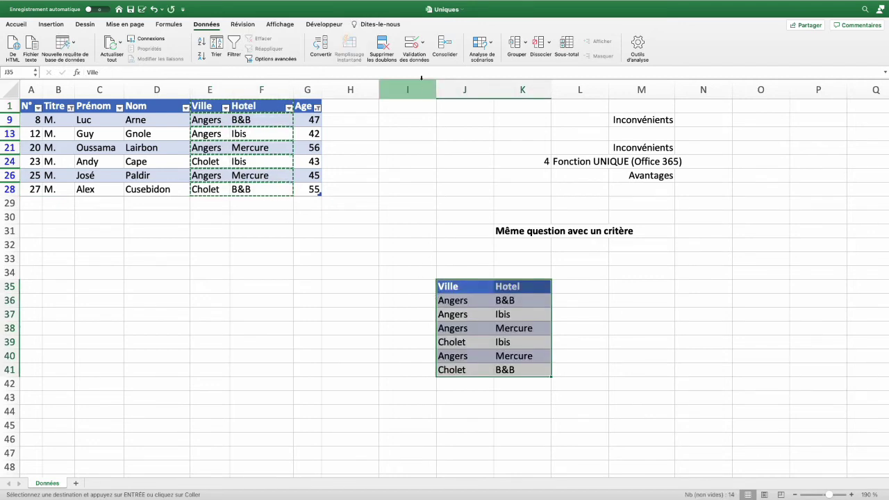
pyautogui.click(391, 52)
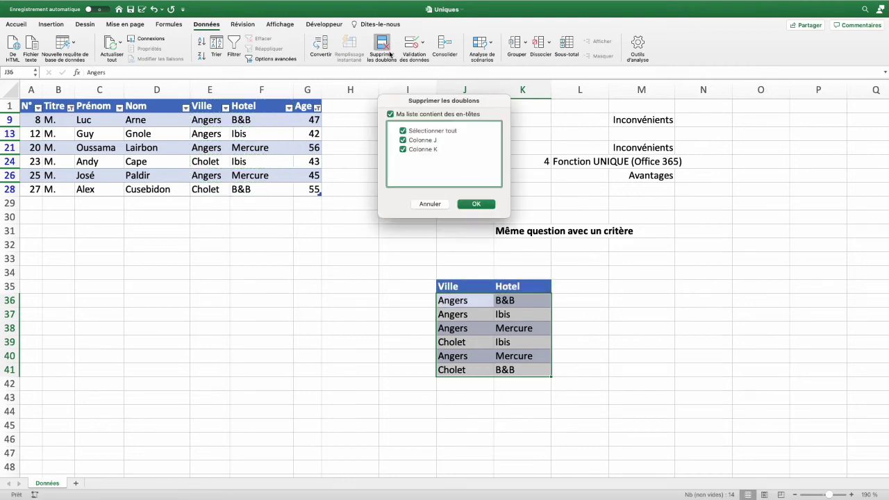
pyautogui.click(476, 204)
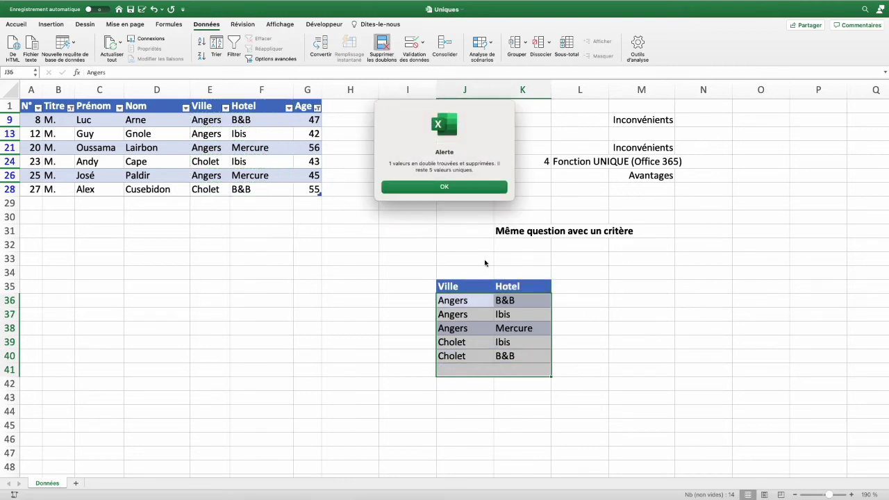
pyautogui.click(433, 188)
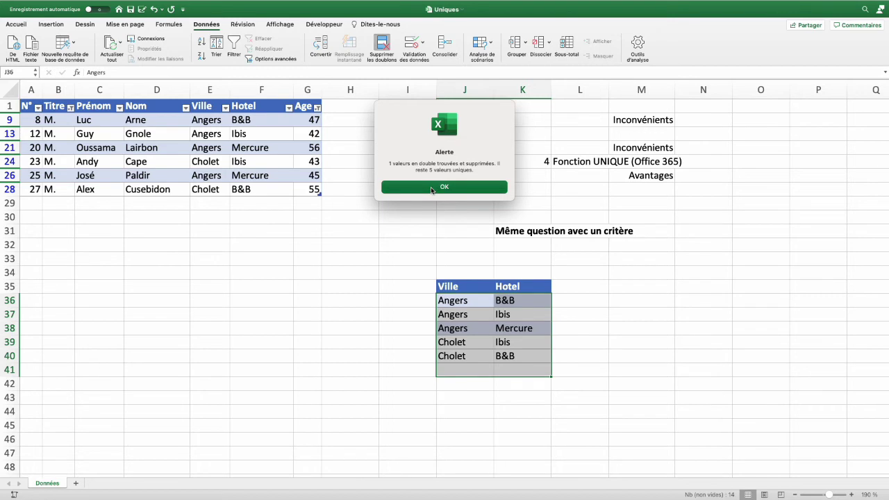
pyautogui.moveTo(213, 179); pyautogui.dragTo(262, 178)
pyautogui.moveTo(219, 147); pyautogui.dragTo(236, 150)
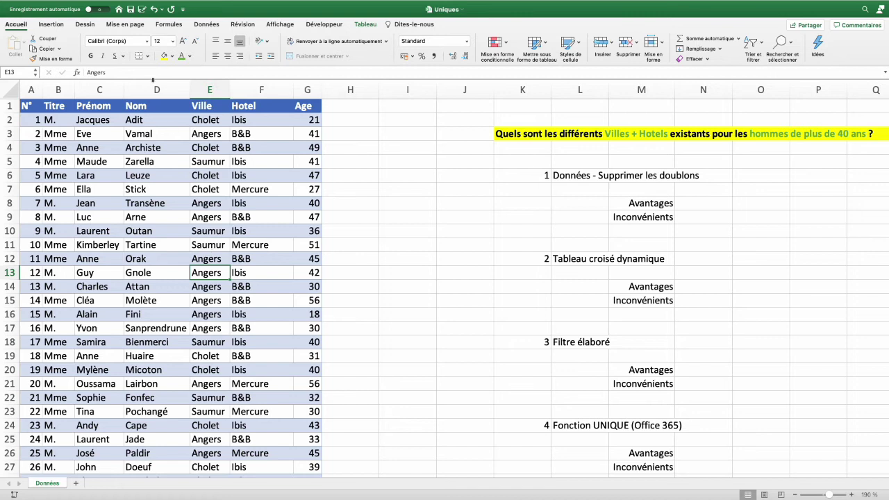
# Step: Insert a pivot table from the data on this sheet at O15
pyautogui.click(51, 25)
pyautogui.click(23, 48)
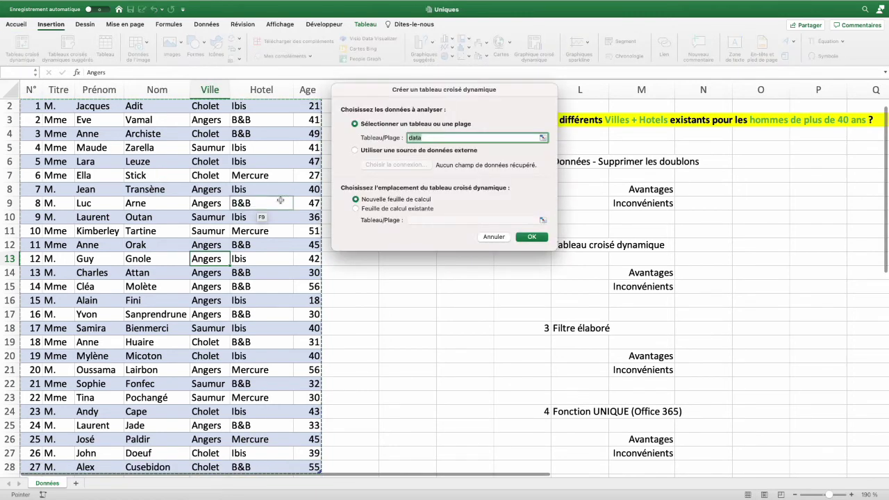
pyautogui.click(371, 210)
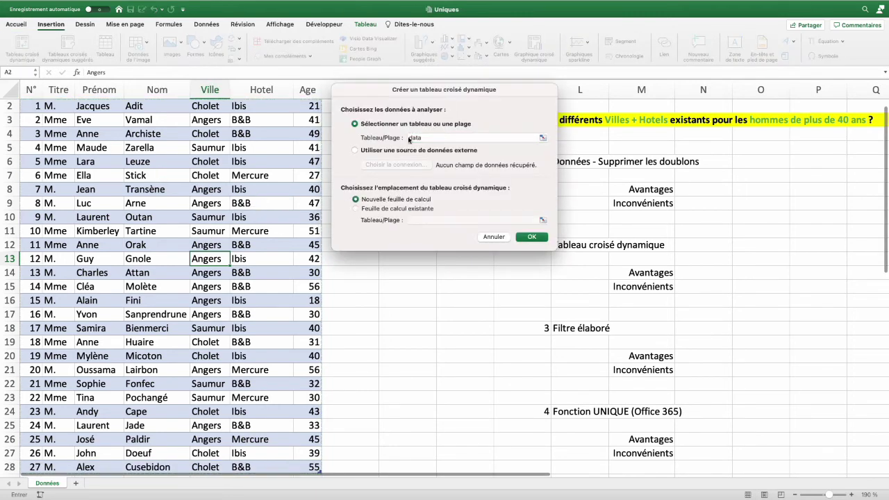
pyautogui.click(355, 209)
pyautogui.click(782, 288)
pyautogui.click(532, 237)
# Step: Add Titre and Age as pivot filters, excluding Mme and ages 18, 21 and 27
pyautogui.moveTo(776, 138); pyautogui.dragTo(787, 248)
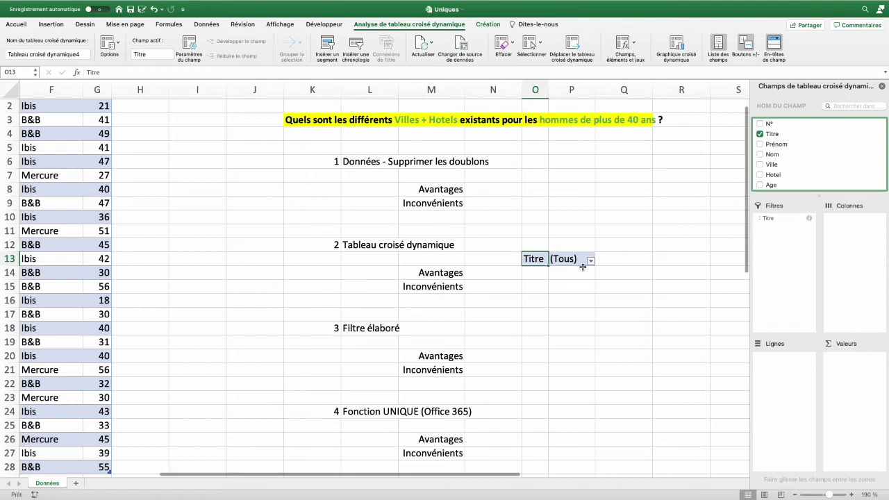
pyautogui.click(591, 261)
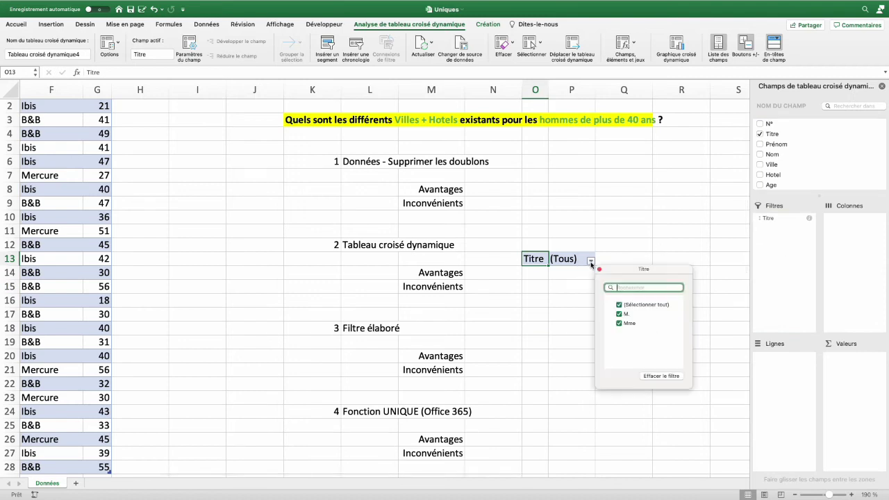
pyautogui.click(620, 323)
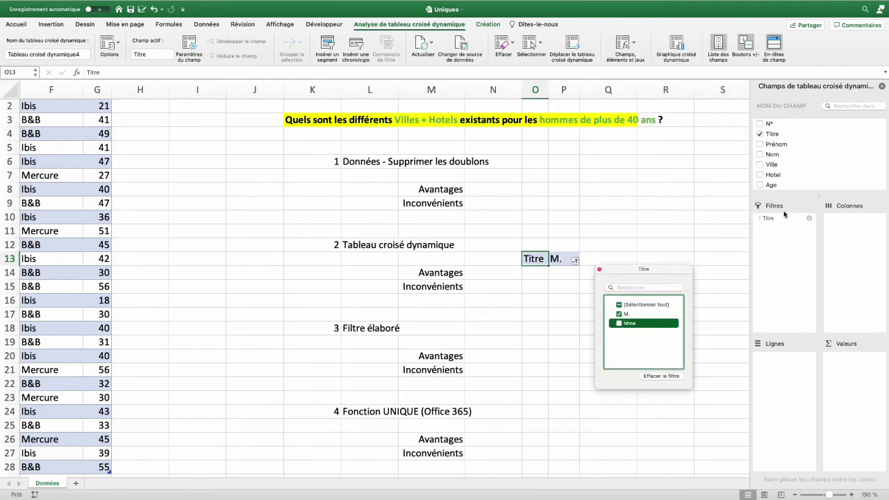
pyautogui.moveTo(771, 185); pyautogui.dragTo(790, 255)
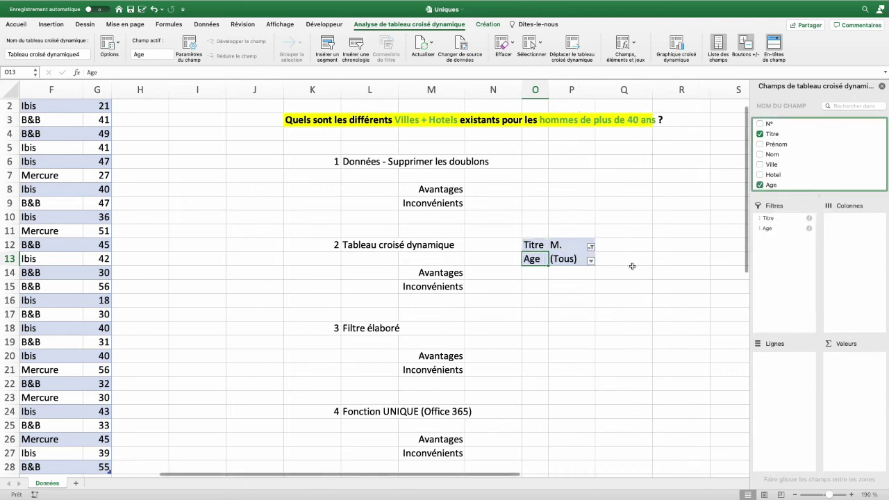
pyautogui.click(592, 262)
pyautogui.click(619, 311)
pyautogui.click(619, 320)
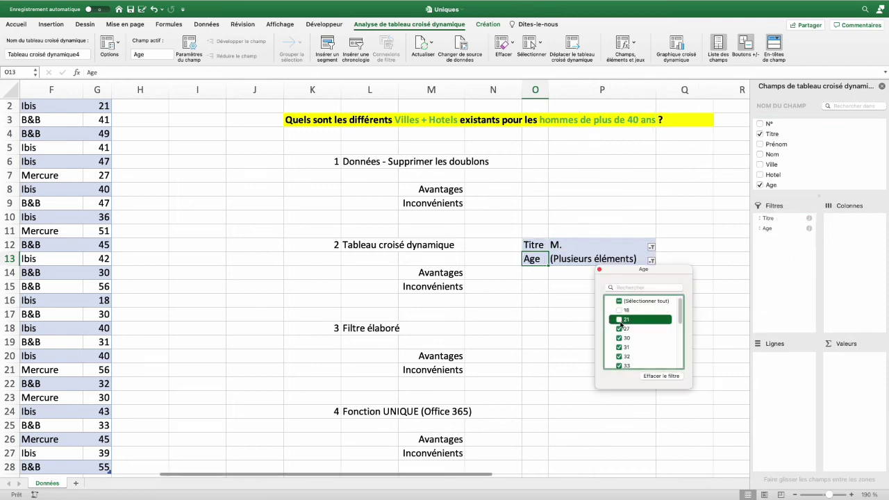
pyautogui.click(619, 329)
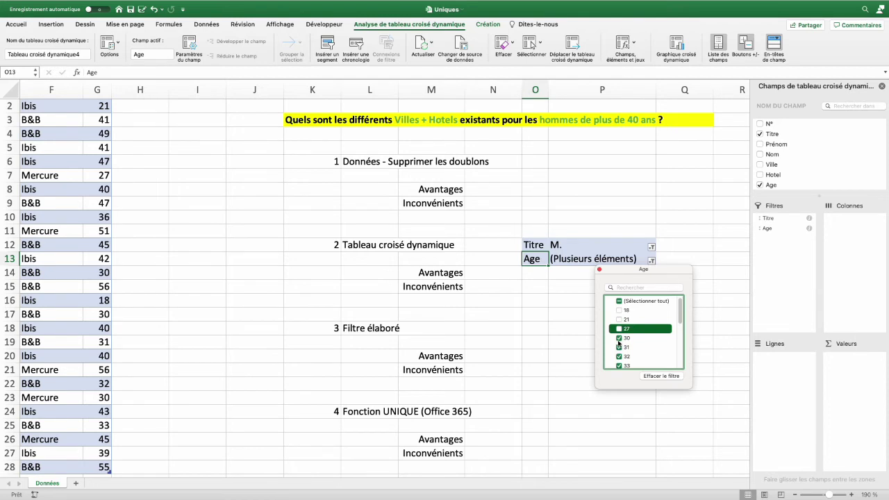
pyautogui.click(620, 339)
pyautogui.scroll(-2, 629, 327)
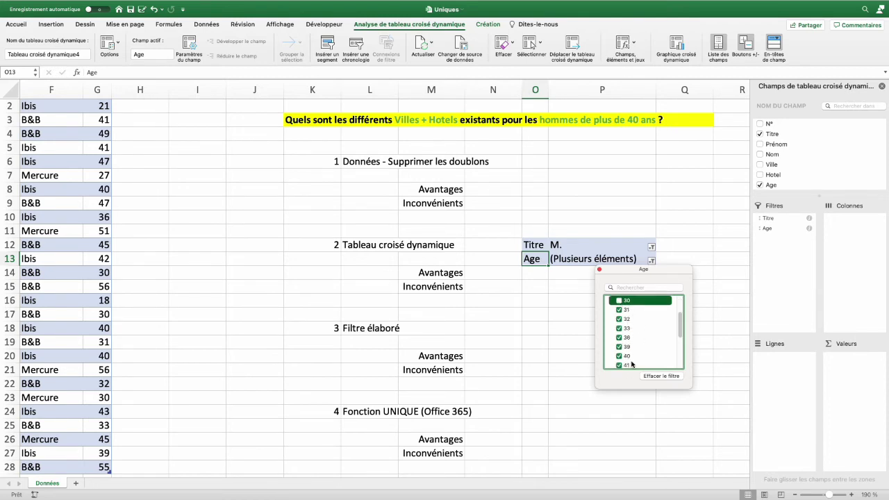
pyautogui.click(778, 229)
# Step: Put Ville then Hotel in the rows, in tabular layout with all item labels repeated
pyautogui.moveTo(773, 165); pyautogui.dragTo(775, 357)
pyautogui.moveTo(774, 175); pyautogui.dragTo(791, 390)
pyautogui.click(578, 329)
pyautogui.click(488, 24)
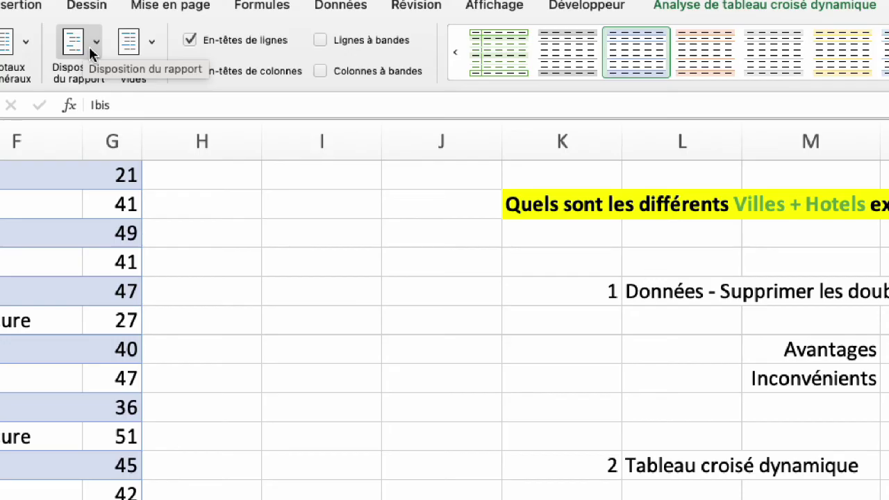
pyautogui.click(88, 46)
pyautogui.click(91, 121)
pyautogui.click(96, 46)
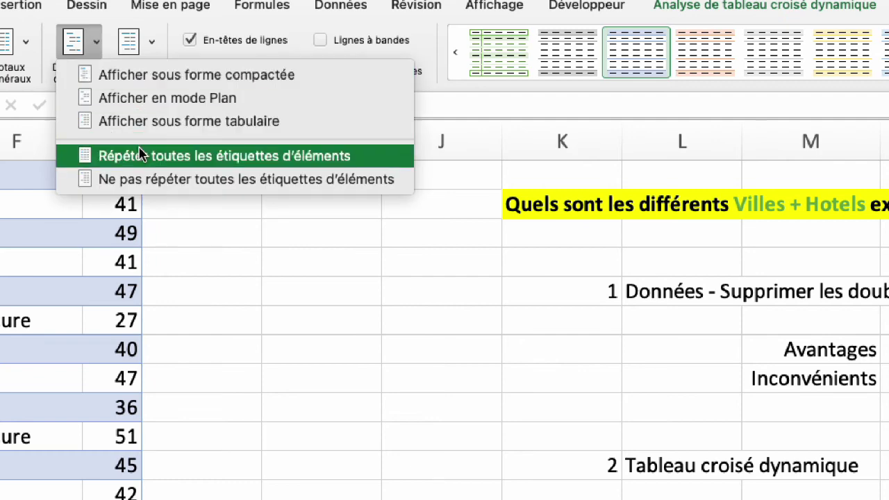
pyautogui.click(139, 154)
# Step: Remove the Ville subtotals from the pivot table
pyautogui.rightClick(560, 342)
pyautogui.click(592, 389)
pyautogui.press('Down')
pyautogui.press('Down')
pyautogui.press('Right')
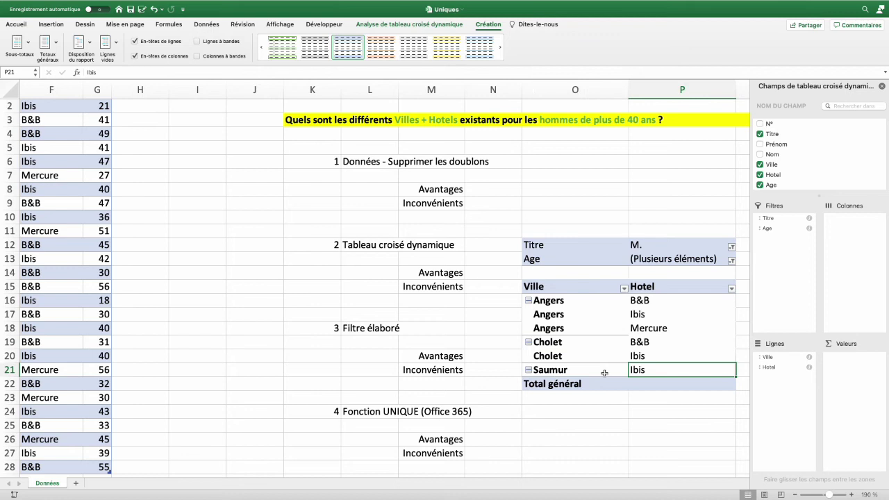
pyautogui.click(312, 328)
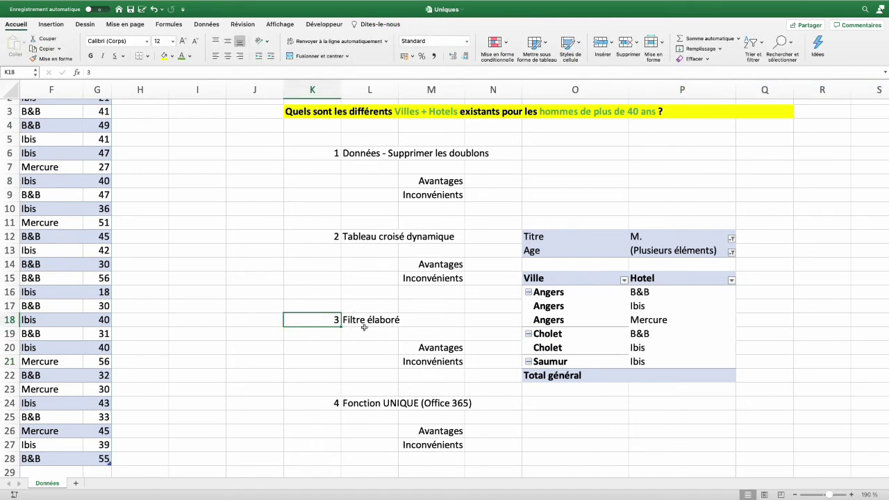
# Step: Copy the Titre header and M. value into O25:O26
pyautogui.click(579, 416)
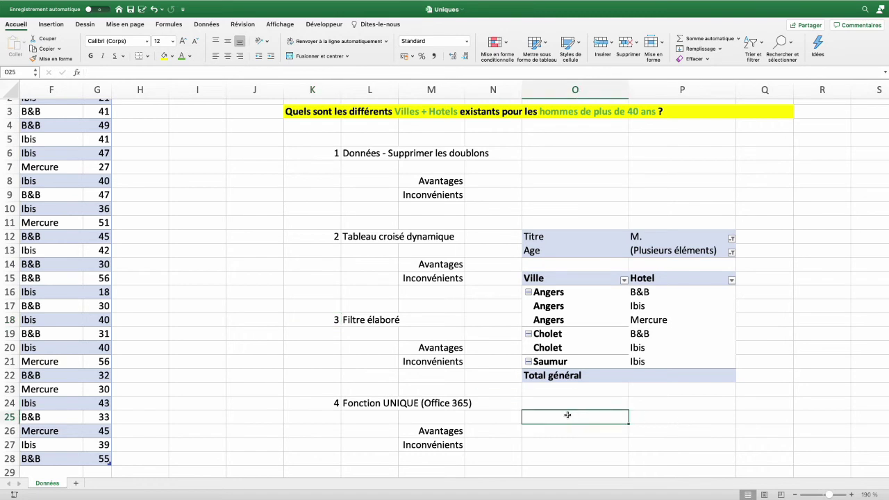
pyautogui.hscroll(-5, 385, 405)
pyautogui.scroll(2, 384, 406)
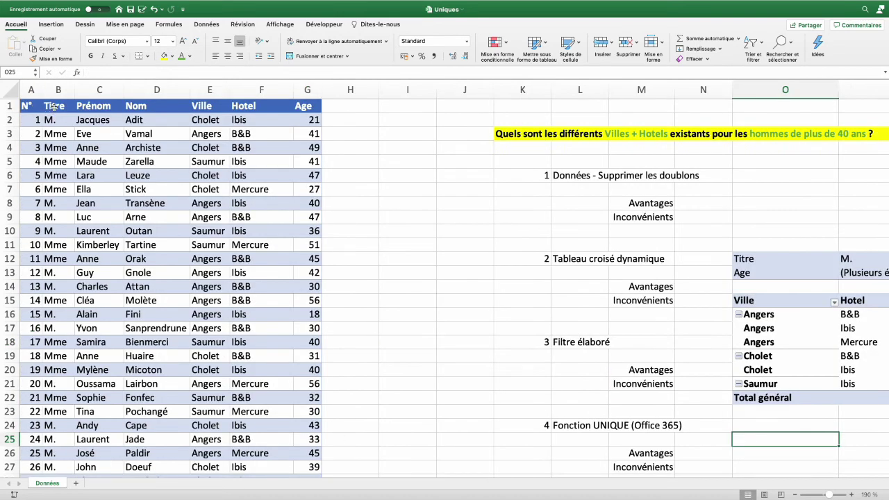
pyautogui.moveTo(55, 106); pyautogui.dragTo(56, 123)
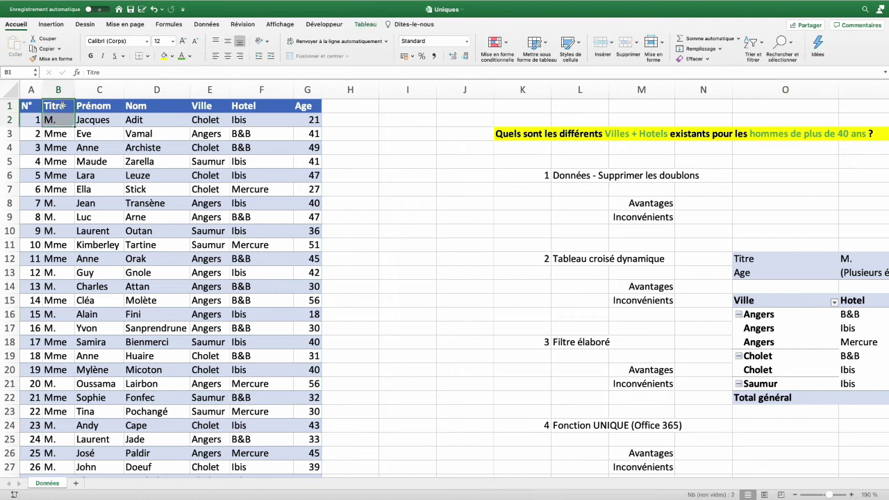
pyautogui.hotkey('ctrl', 'c')
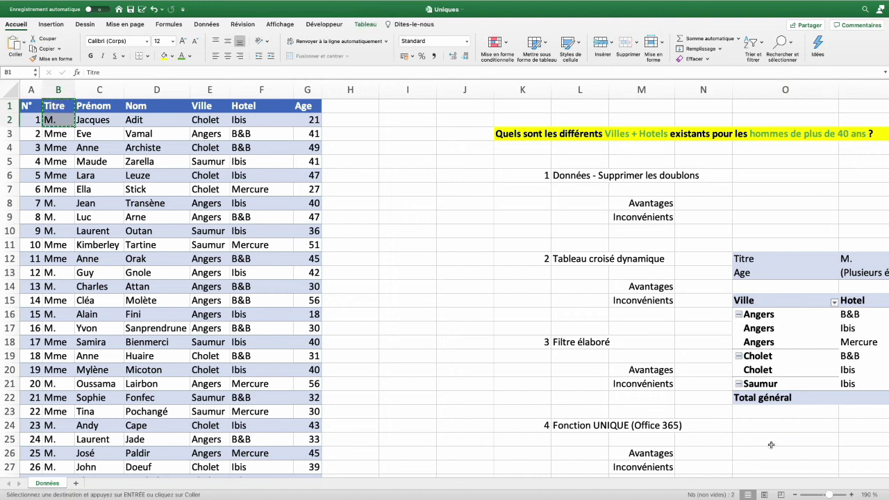
pyautogui.click(768, 440)
pyautogui.hotkey('ctrl', 'v')
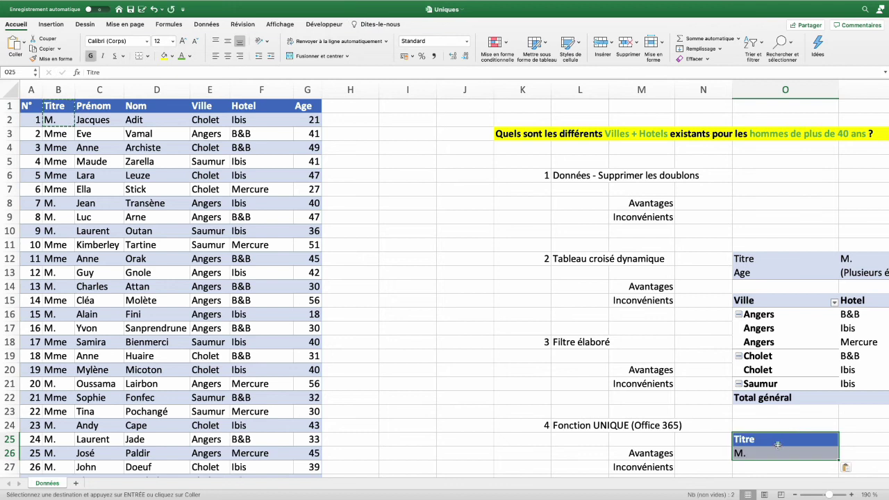
# Step: Copy the Age header to P25 and enter >30 in P26
pyautogui.click(312, 113)
pyautogui.hotkey('ctrl', 'c')
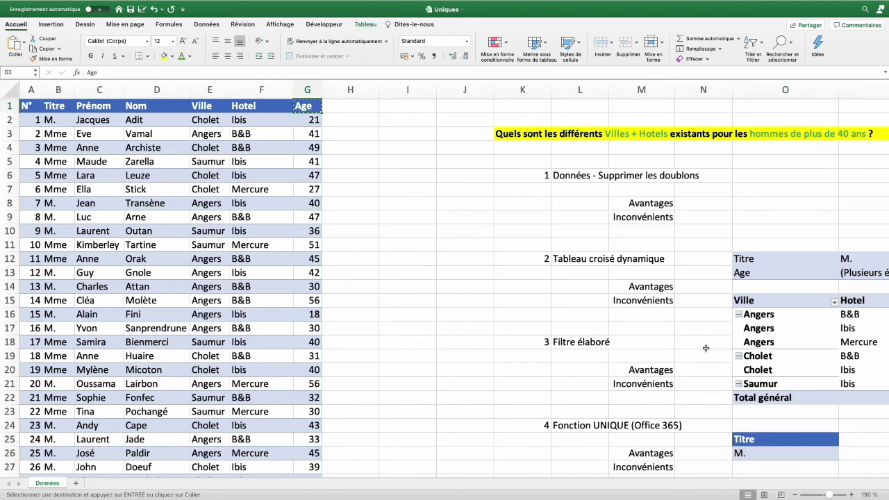
pyautogui.click(859, 438)
pyautogui.hotkey('ctrl', 'v')
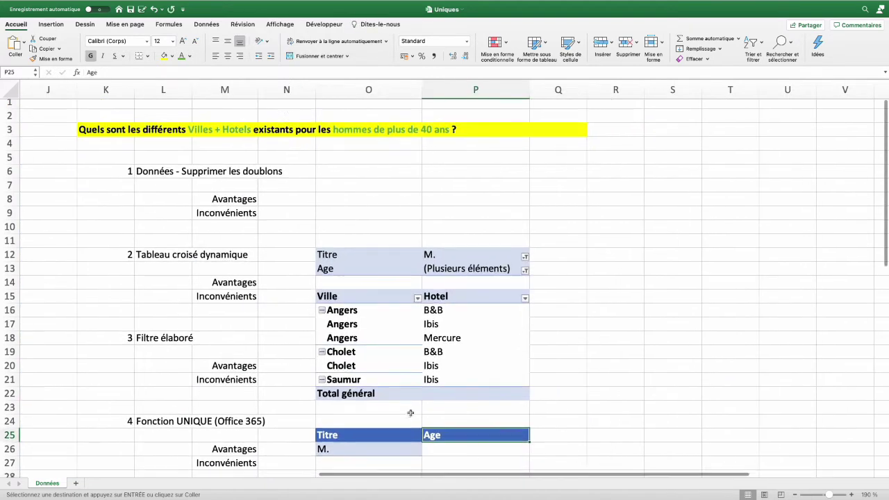
pyautogui.scroll(3, 411, 411)
pyautogui.press('Down')
pyautogui.write('>30')
pyautogui.press('Return')
# Step: Copy the Ville and Hotel headers to O29:P29
pyautogui.click(514, 388)
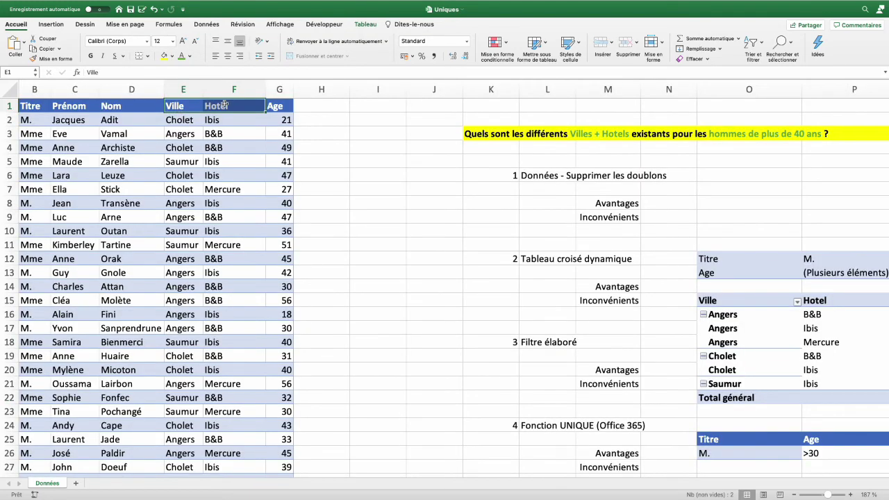
pyautogui.hotkey('ctrl', 'c')
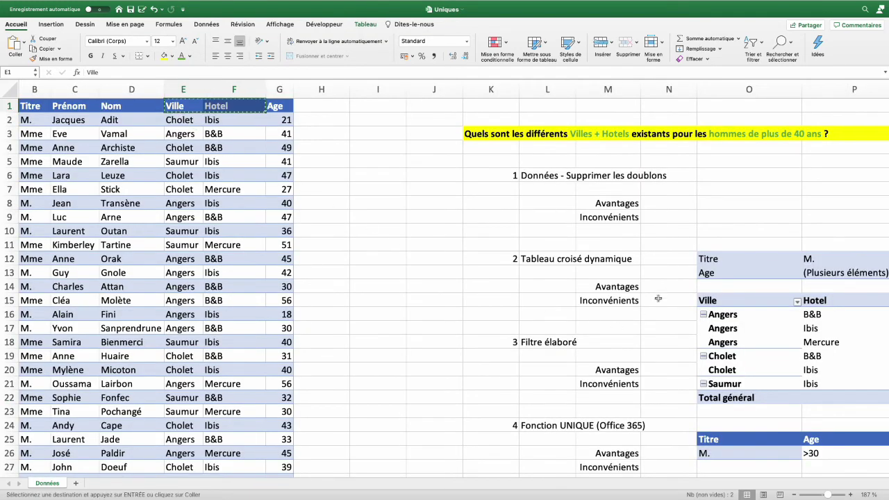
pyautogui.scroll(-5, 658, 298)
pyautogui.click(717, 354)
pyautogui.hotkey('ctrl', 'v')
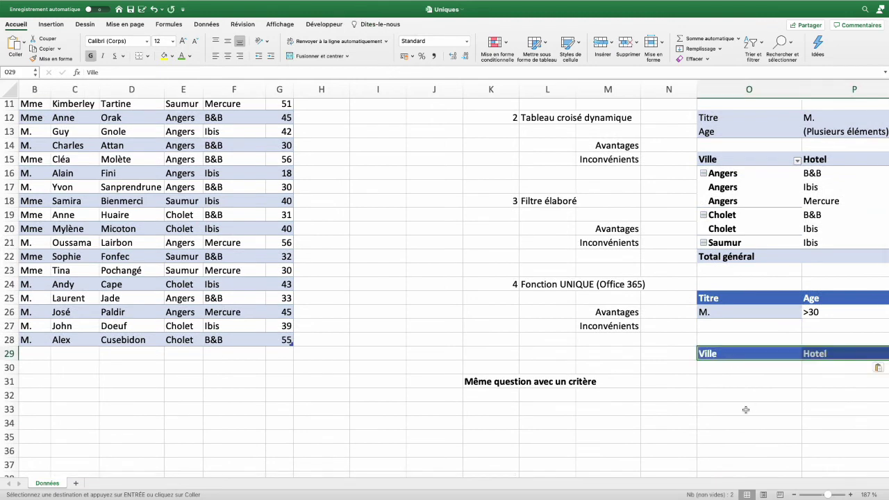
pyautogui.click(205, 258)
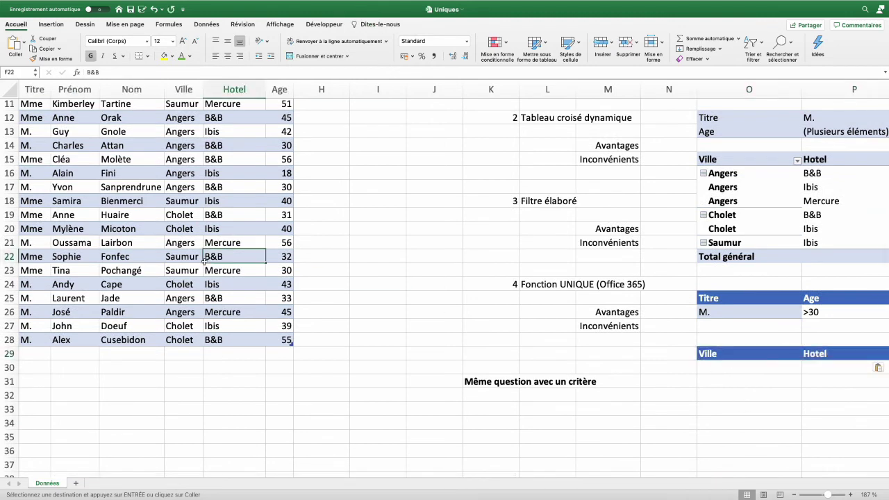
# Step: Set up an advanced filter to another location with the whole data table and criteria O25:P26
pyautogui.click(206, 25)
pyautogui.click(267, 60)
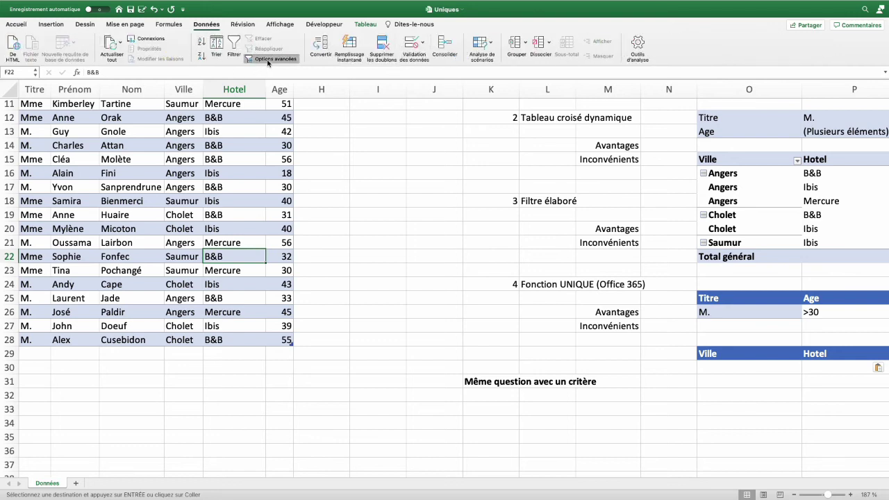
pyautogui.click(394, 130)
pyautogui.press('BackSpace')
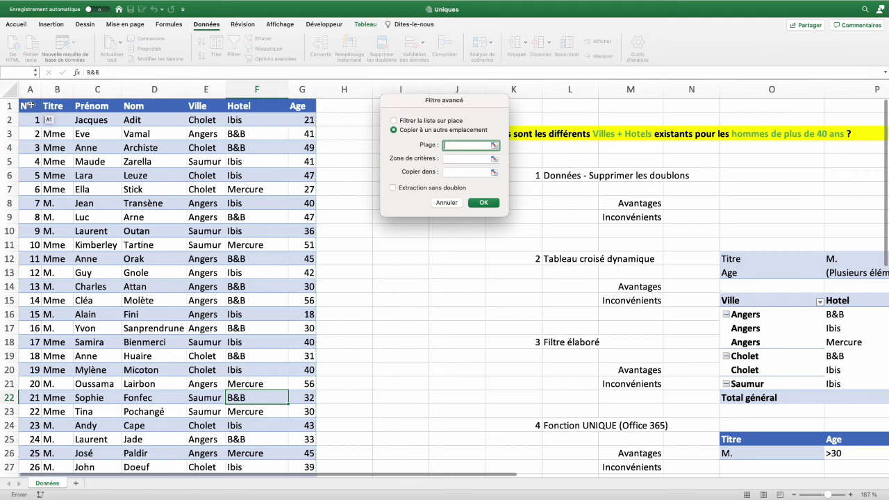
pyautogui.moveTo(28, 104)
pyautogui.mouseDown()
pyautogui.moveTo(301, 478)
pyautogui.moveTo(304, 452)
pyautogui.mouseUp()
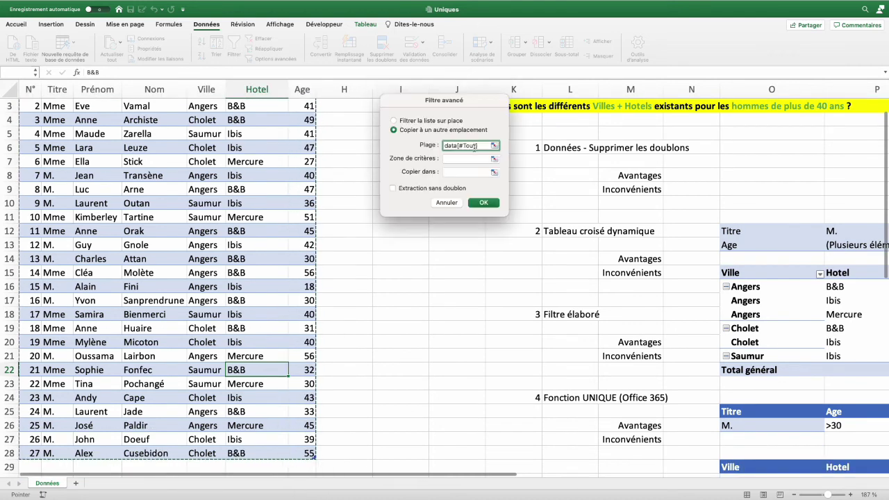
pyautogui.click(457, 158)
pyautogui.moveTo(726, 411); pyautogui.dragTo(514, 370)
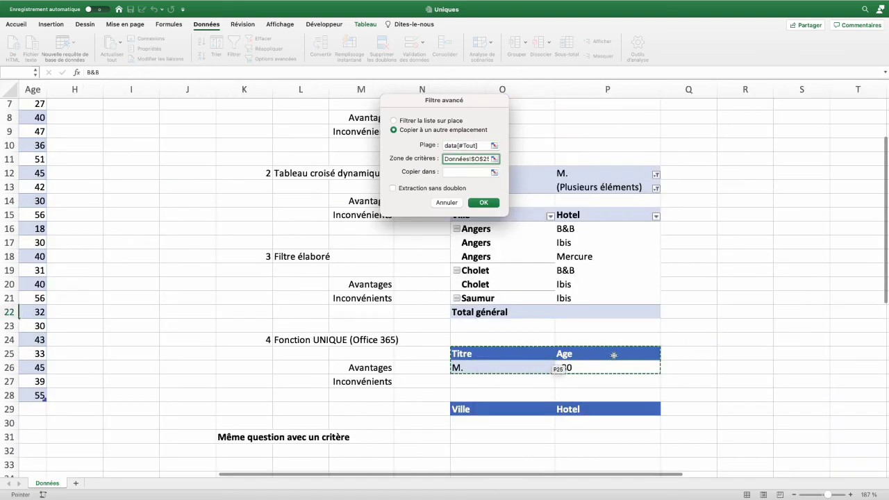
pyautogui.moveTo(514, 371)
pyautogui.mouseDown()
pyautogui.moveTo(465, 368)
pyautogui.moveTo(585, 369)
pyautogui.mouseUp()
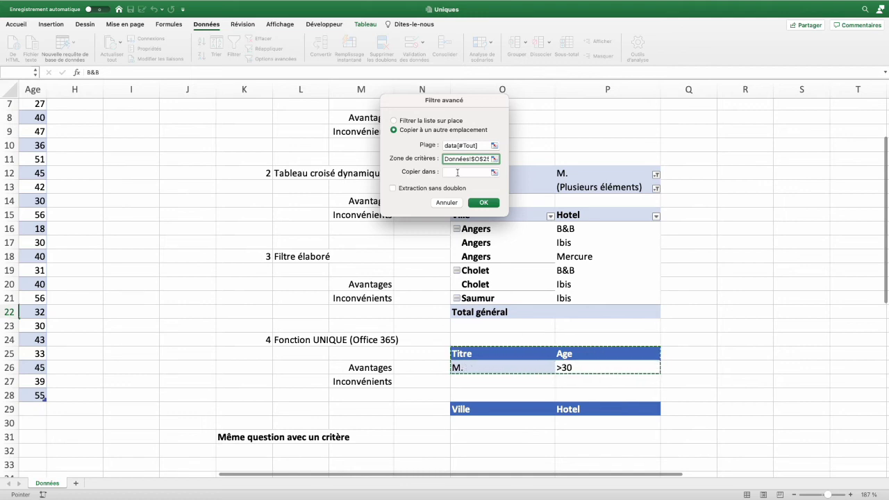
# Step: Output to O29:P29 with Extraction sans doublon ticked and run the filter
pyautogui.click(458, 172)
pyautogui.moveTo(484, 409); pyautogui.dragTo(590, 410)
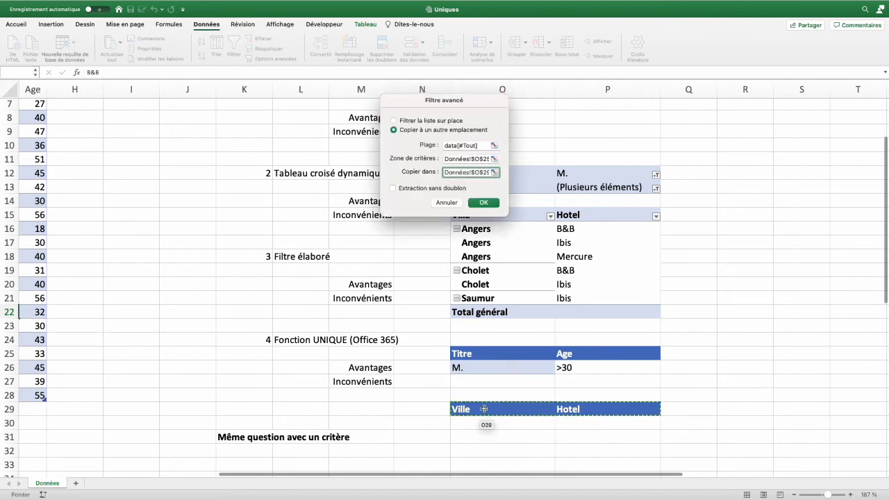
pyautogui.moveTo(486, 415); pyautogui.dragTo(587, 413)
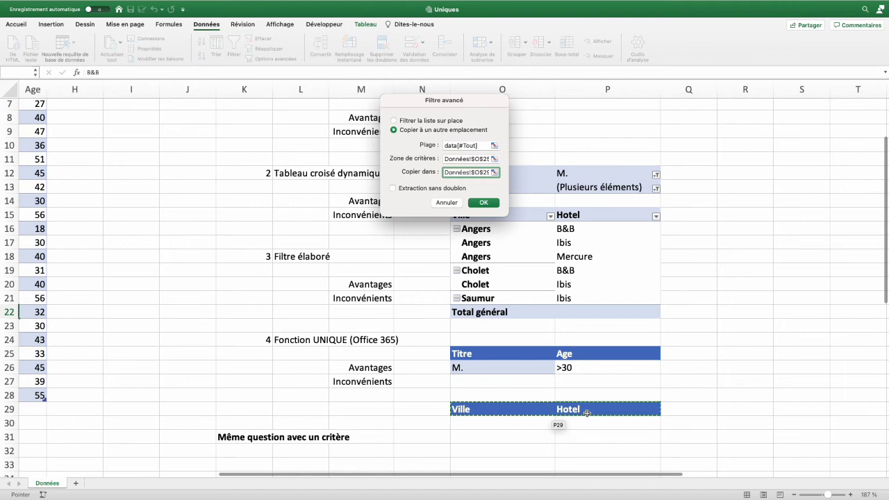
pyautogui.click(393, 189)
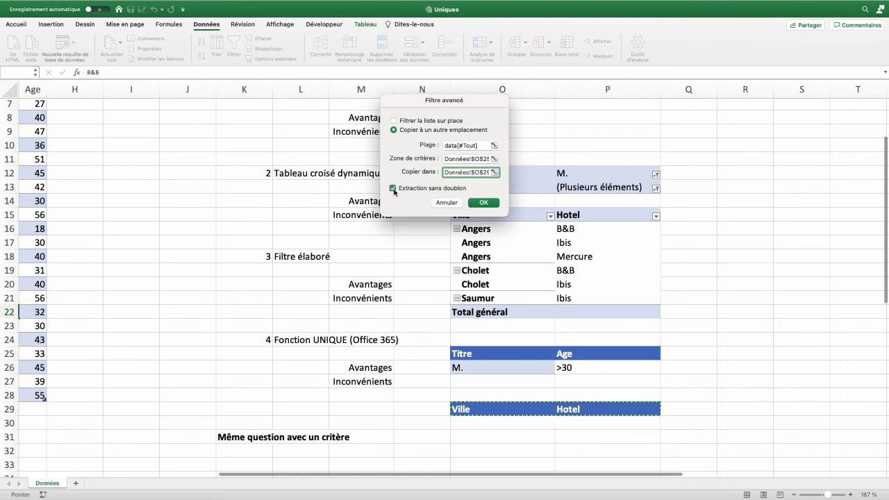
pyautogui.click(489, 206)
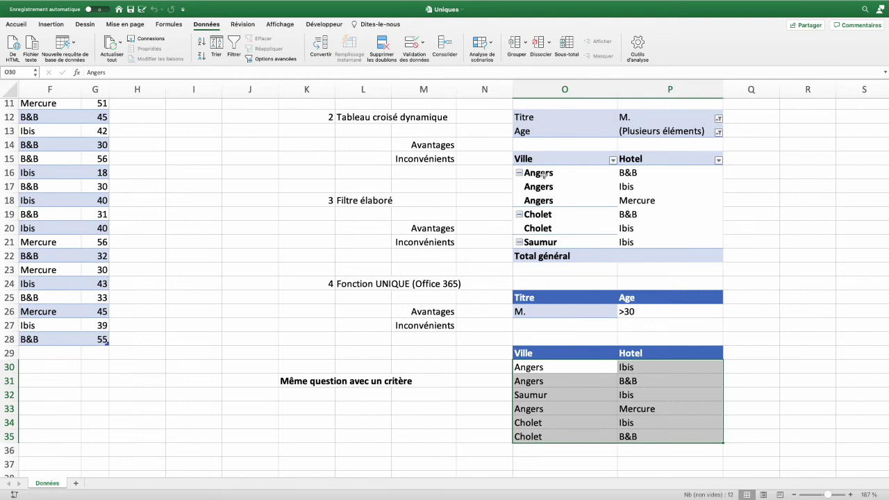
# Step: Select the pivot table's Ville and Hotel rows to compare with the extracted list
pyautogui.moveTo(541, 174); pyautogui.dragTo(649, 239)
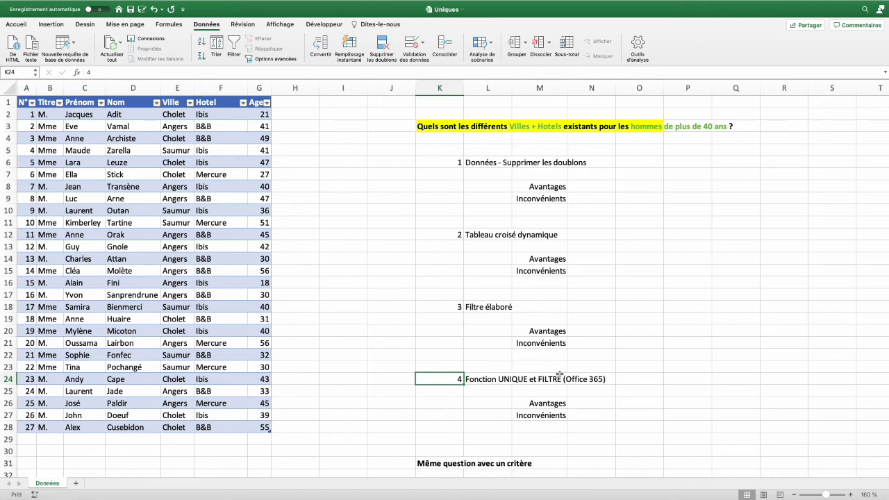
# Step: Enter =FILTRE(data[[Ville]:[Hotel]];data[Titre]="M.") in O22 to list men's Ville–Hotel pairs
pyautogui.click(655, 356)
pyautogui.write('=filtre')
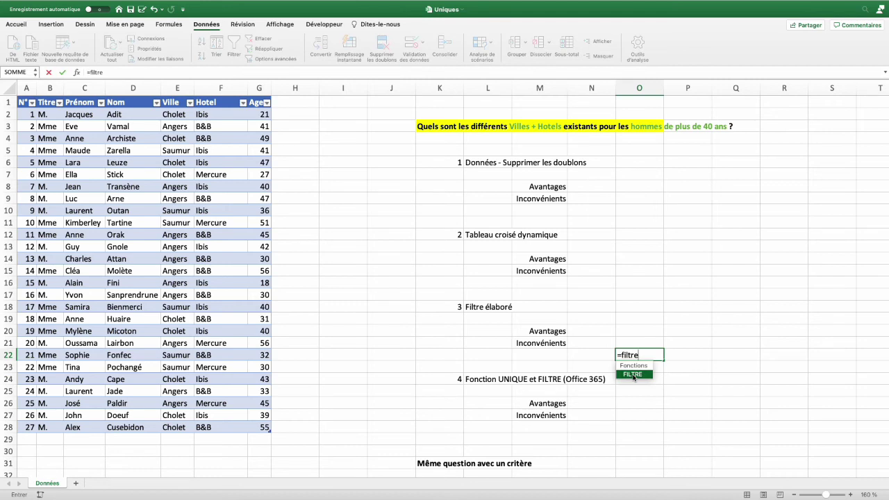
pyautogui.write('(')
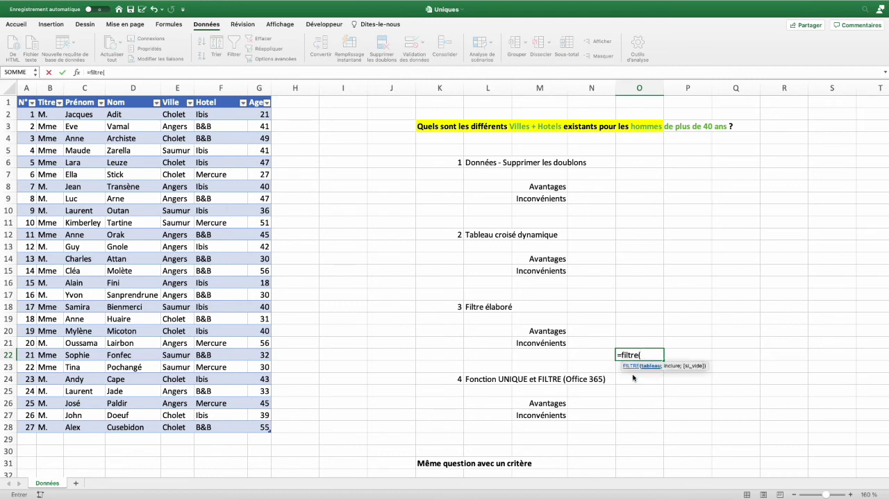
pyautogui.moveTo(177, 99); pyautogui.dragTo(221, 100)
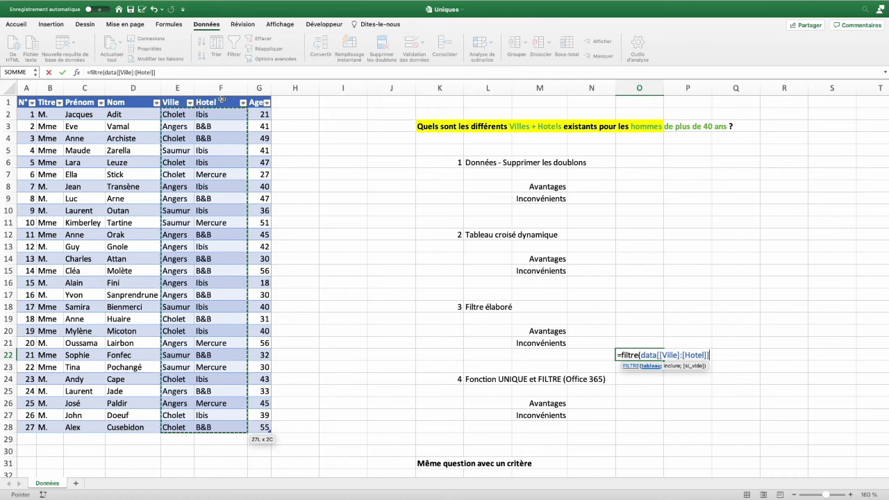
pyautogui.write(';')
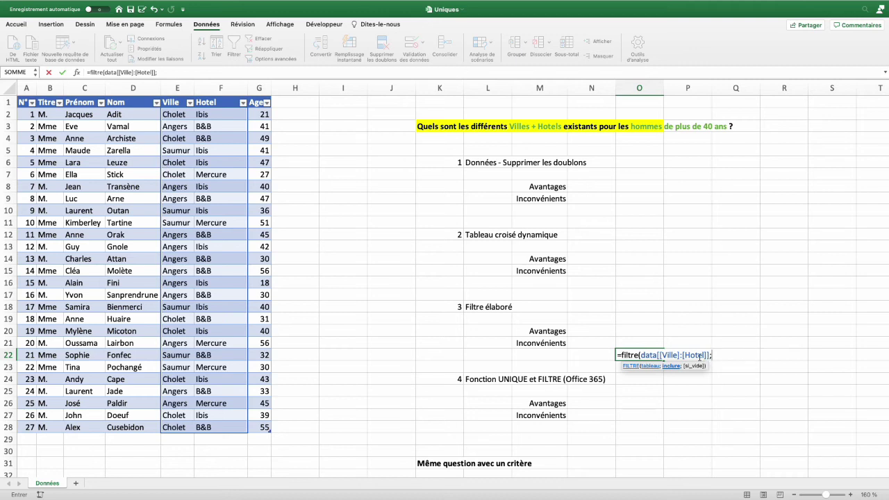
pyautogui.click(47, 98)
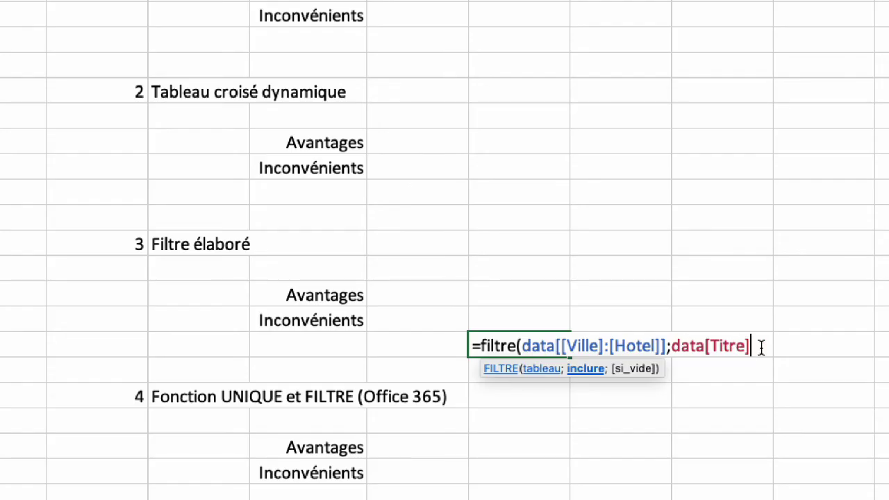
pyautogui.write('=')
pyautogui.write('"M."')
pyautogui.write(')')
pyautogui.press('Return')
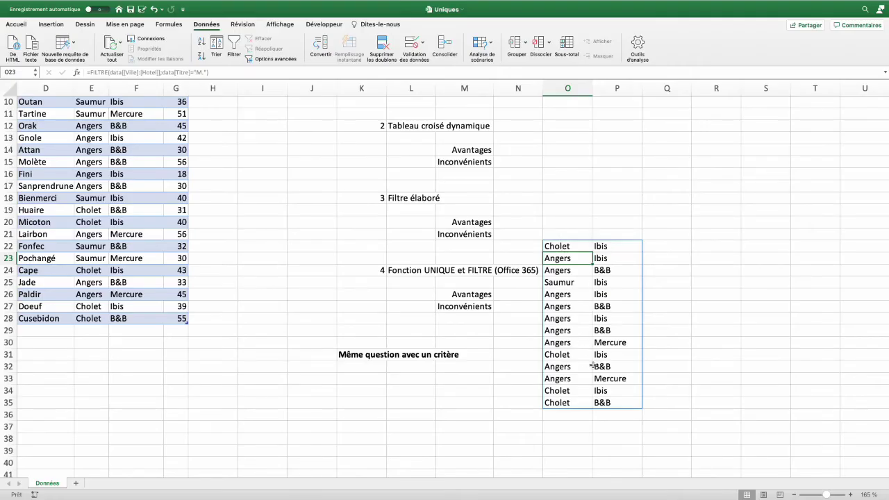
pyautogui.click(567, 248)
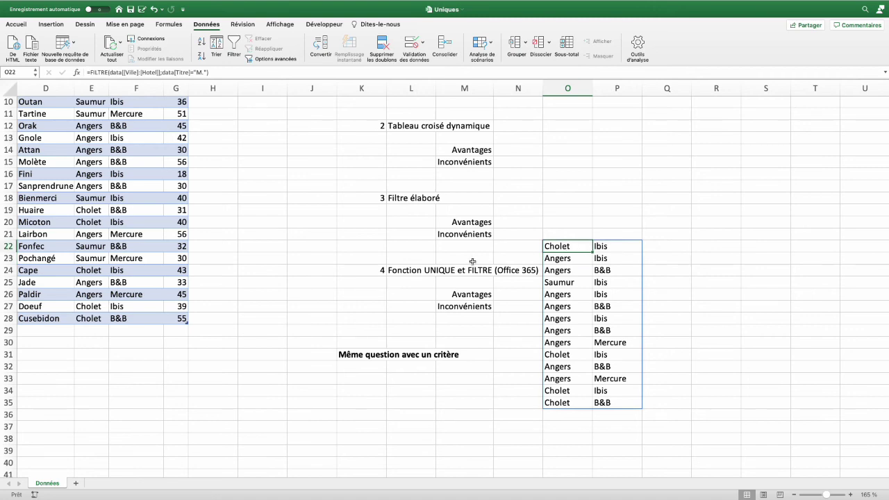
# Step: In O22, wrap the Titre condition in parentheses and multiply it by a second condition
pyautogui.scroll(5, 679, 260)
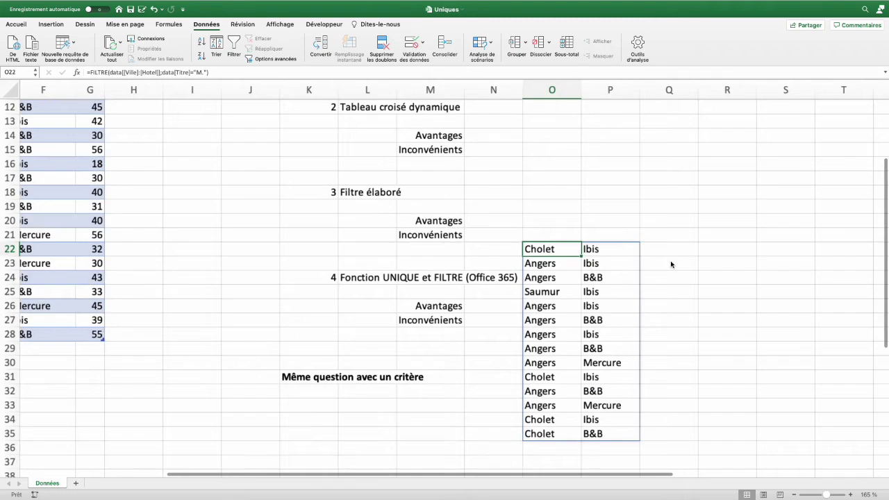
pyautogui.doubleClick(397, 311)
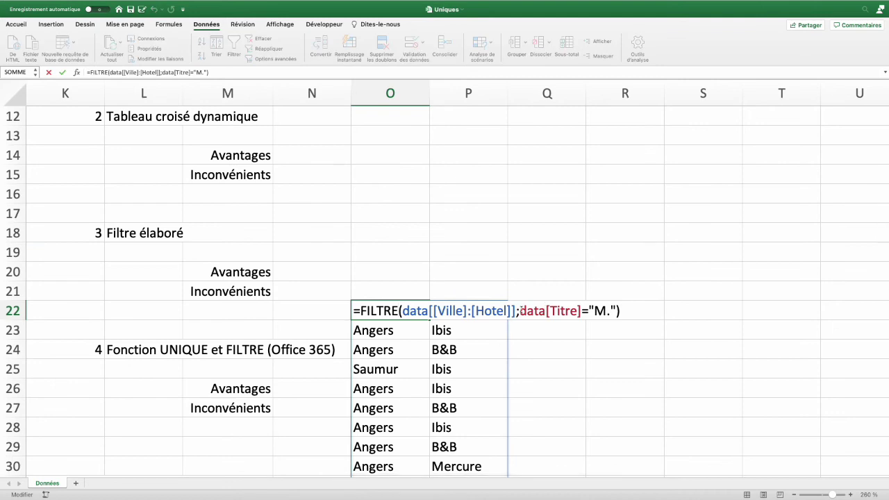
pyautogui.click(520, 311)
pyautogui.write('(')
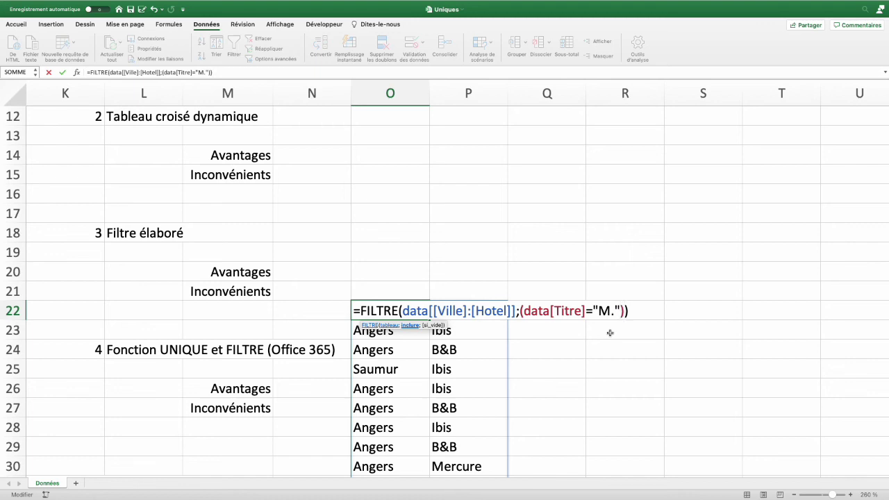
pyautogui.write('*')
pyautogui.press('BackSpace')
pyautogui.write('+')
pyautogui.press('BackSpace')
pyautogui.write('*()')
# Step: Make the second condition data[Age]>30 so only men over 30 are listed
pyautogui.scroll(5, 119, 204)
pyautogui.hscroll(-5, 119, 205)
pyautogui.click(182, 111)
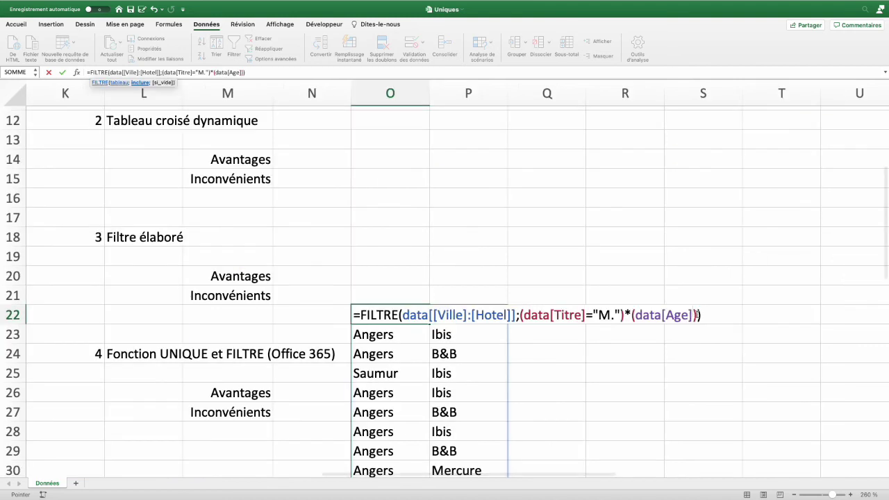
pyautogui.write('>30')
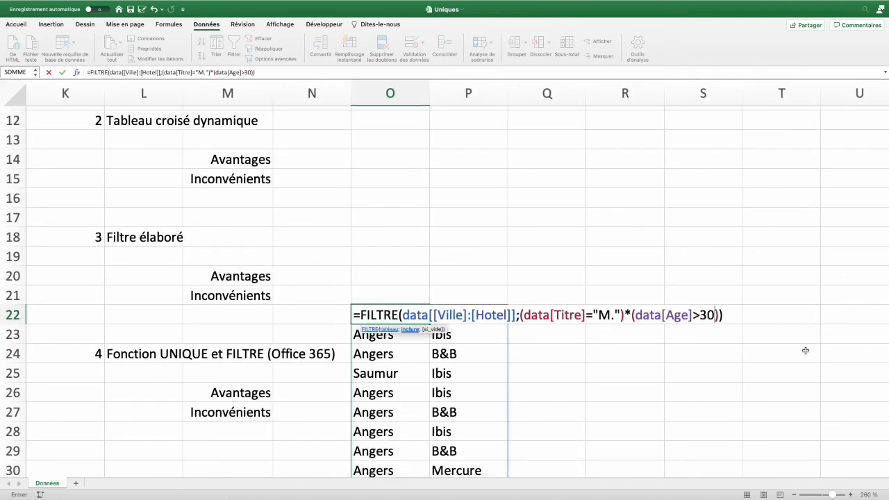
pyautogui.press('Return')
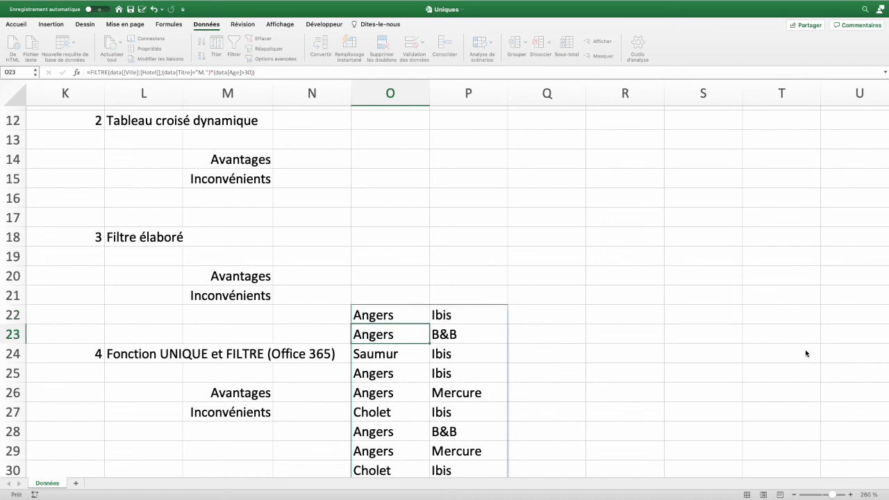
pyautogui.scroll(-2, 806, 351)
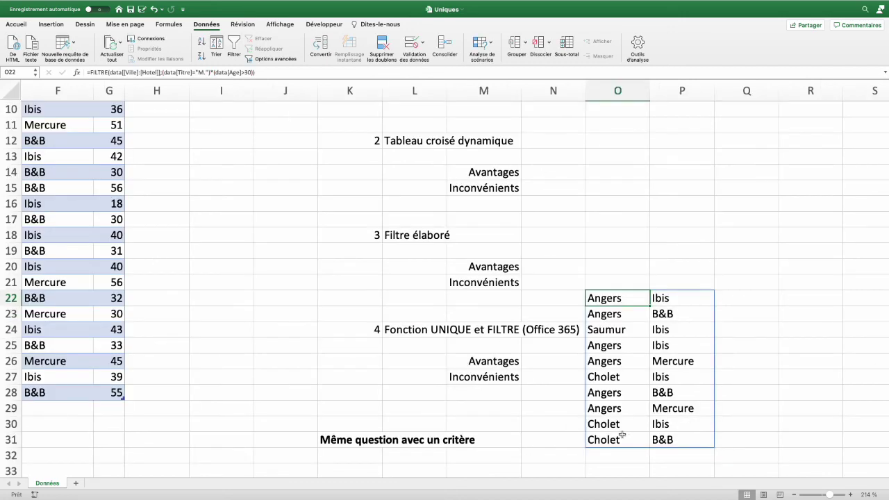
pyautogui.scroll(-3, 578, 402)
pyautogui.click(601, 383)
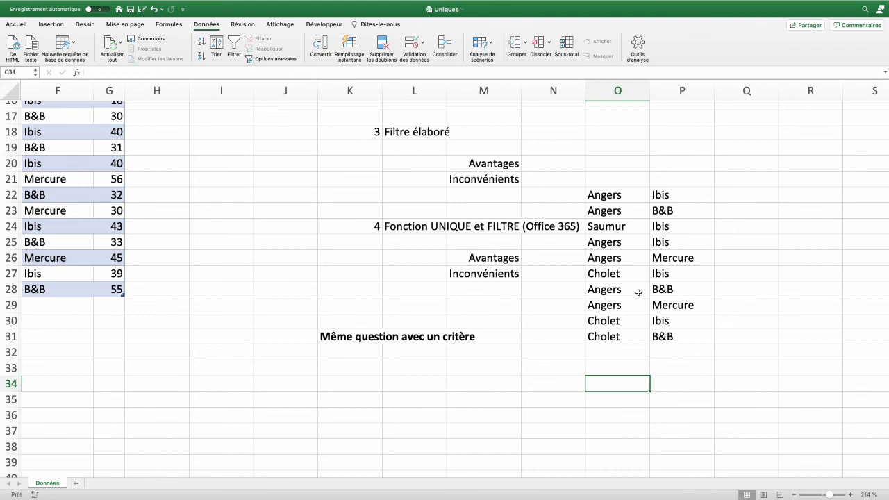
pyautogui.click(786, 195)
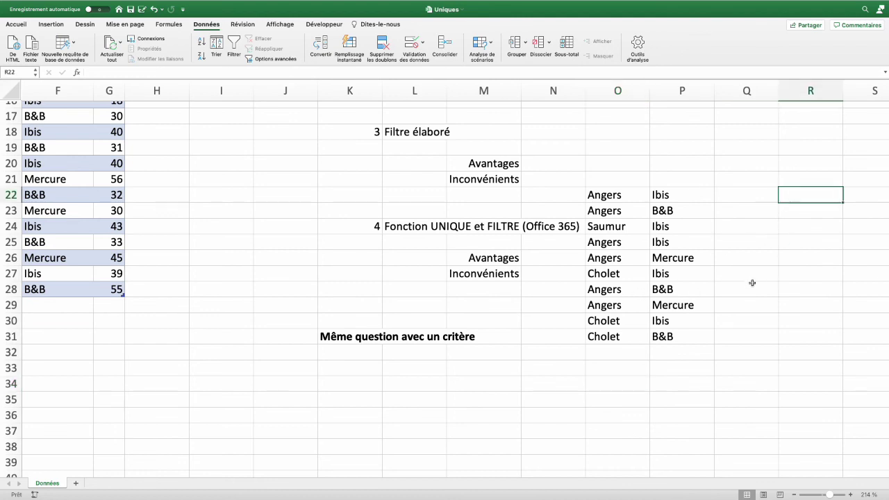
# Step: Enter =UNIQUE(O22#) in R22, spilling six distinct Ville–Hotel pairs, and check their count
pyautogui.hscroll(4, 752, 432)
pyautogui.write('=')
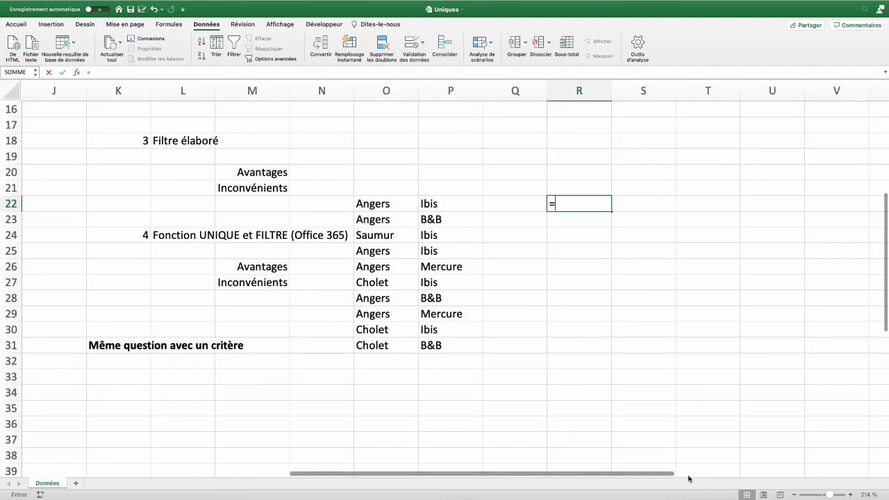
pyautogui.write('unique(')
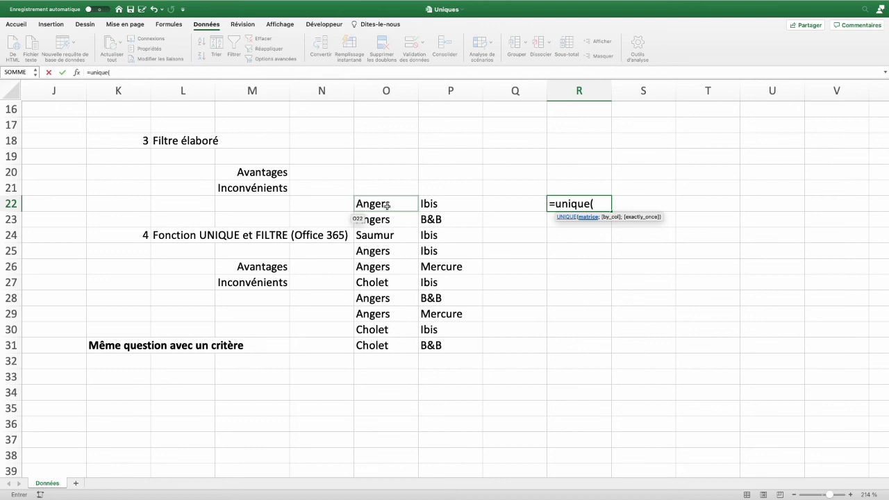
pyautogui.moveTo(370, 205); pyautogui.dragTo(446, 232)
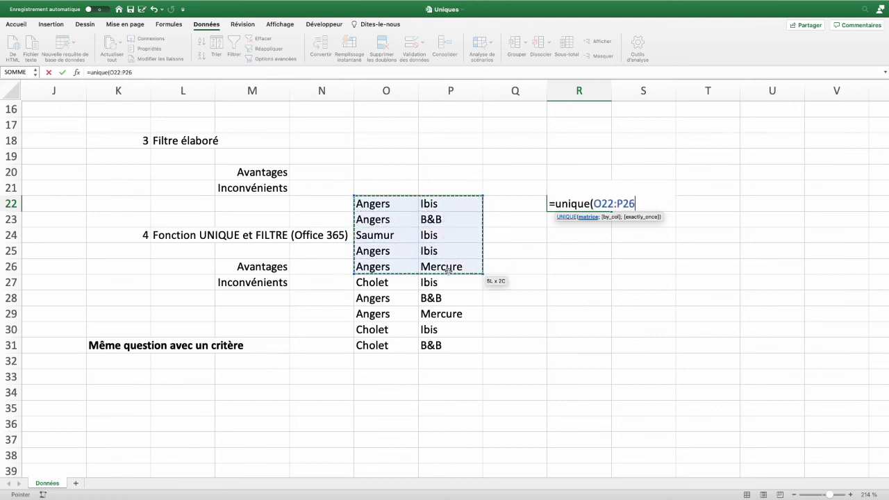
pyautogui.moveTo(446, 232); pyautogui.dragTo(452, 348)
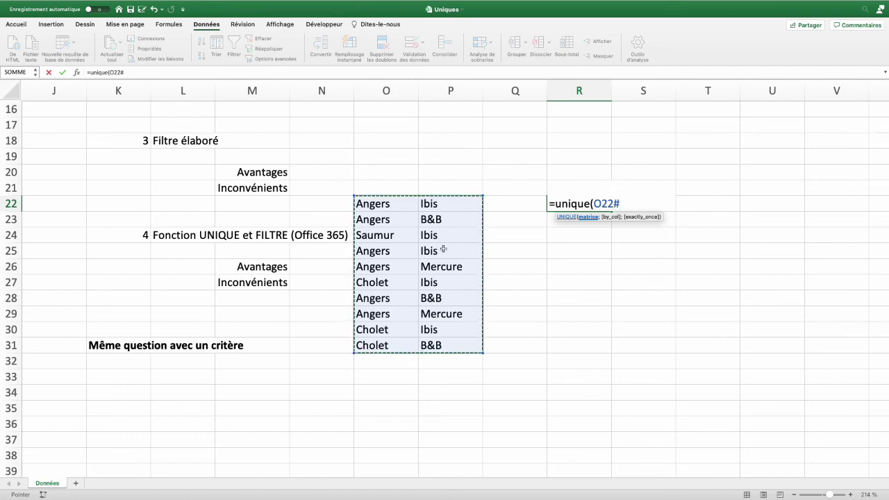
pyautogui.click(620, 203)
pyautogui.write(')')
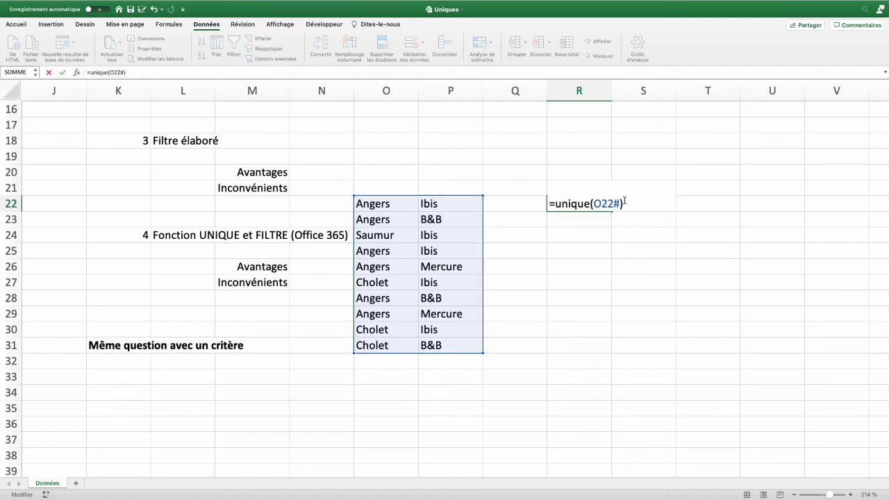
pyautogui.press('Return')
pyautogui.click(576, 203)
pyautogui.hotkey('ctrl', 'shift', 'Down')
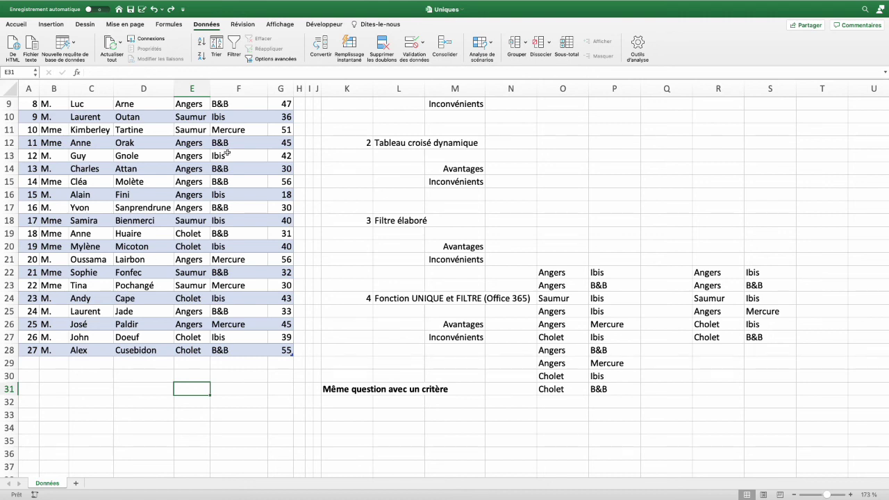
# Step: Change B11's Titre from Mme to M., adding Saumur–Mercure as a seventh unique pair
pyautogui.moveTo(189, 129); pyautogui.dragTo(219, 130)
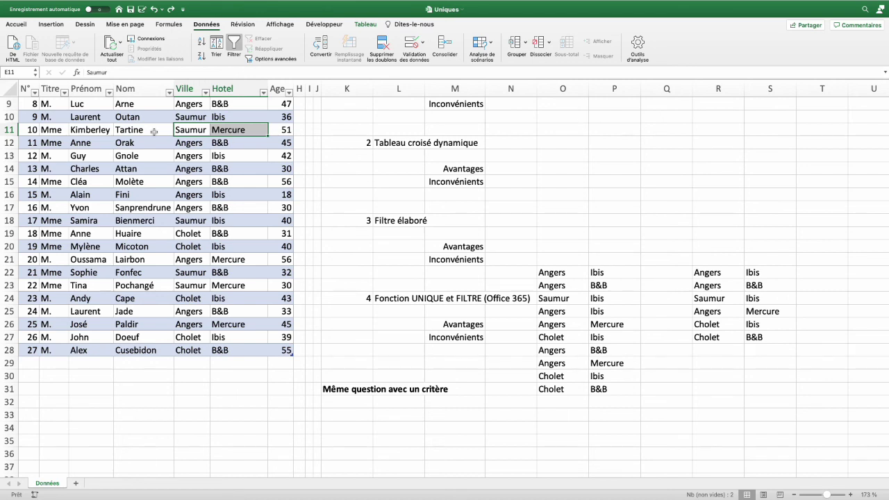
pyautogui.click(59, 131)
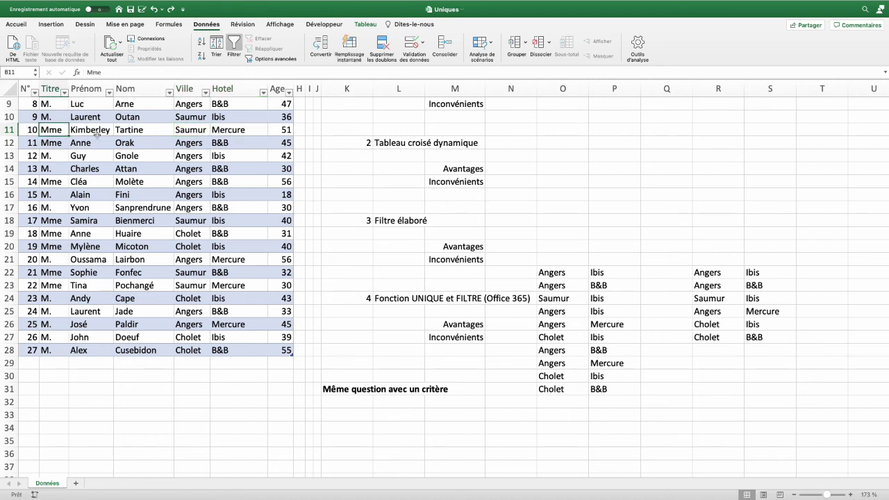
pyautogui.write('M.')
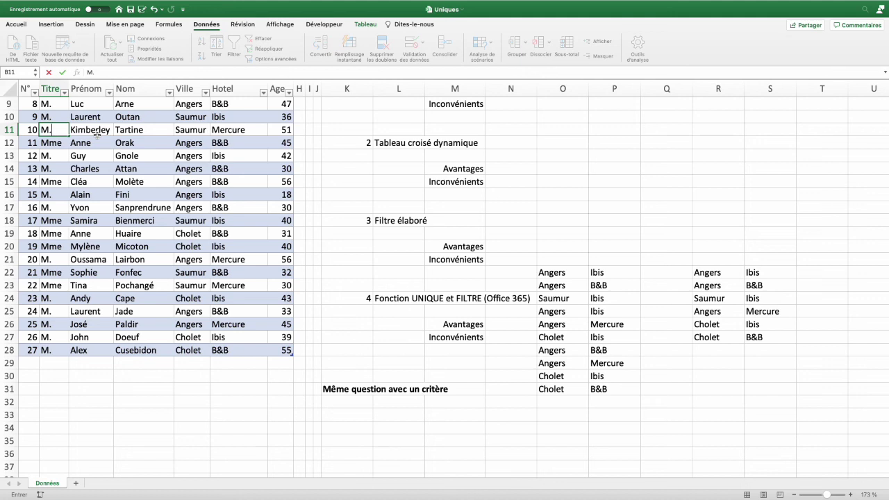
pyautogui.press('Return')
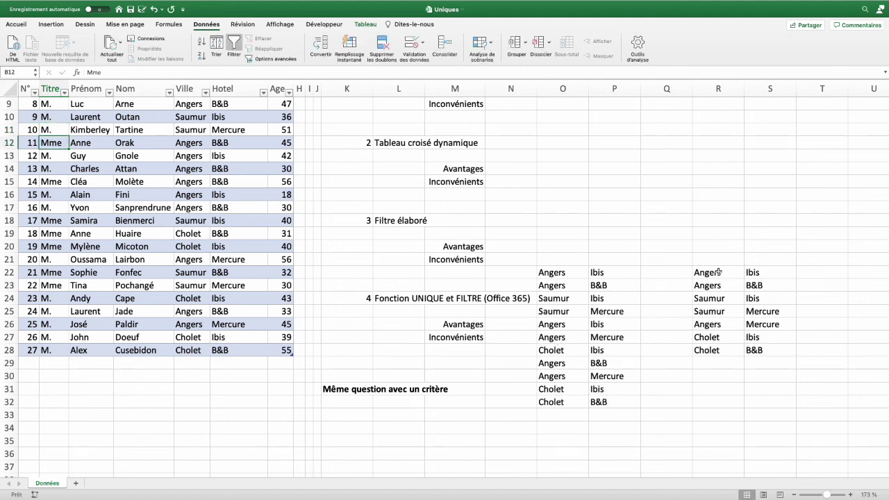
pyautogui.click(716, 312)
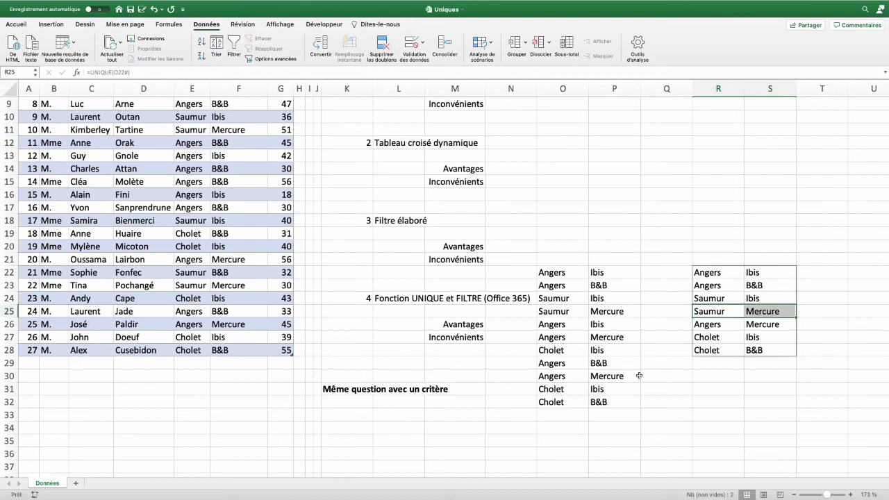